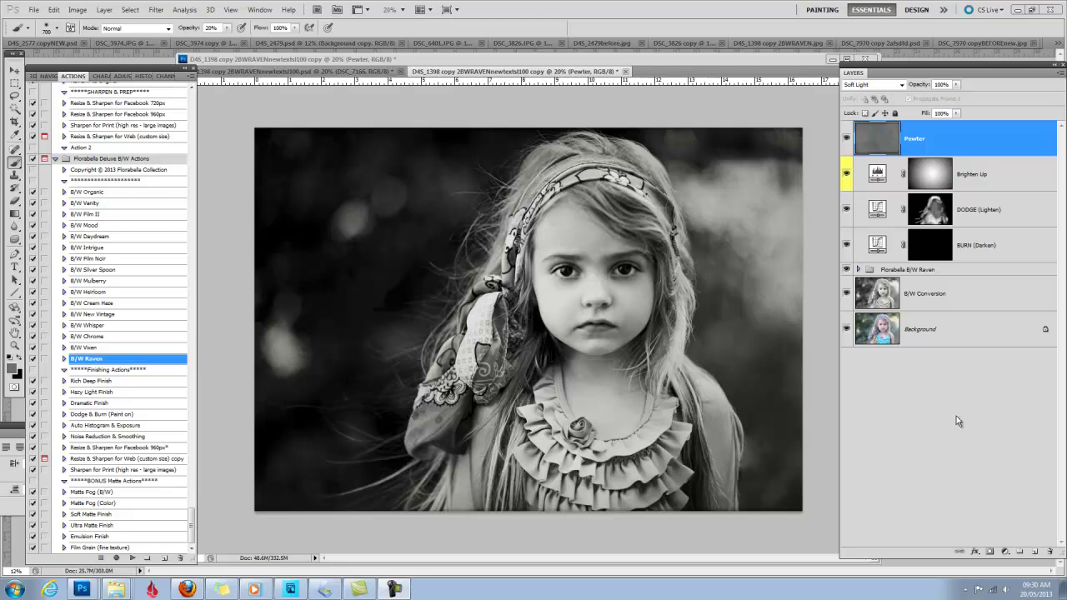
Step: Hide all edit layers so only the Background colour photo is visible
{"action": "left_click", "coordinate": [848, 331], "text": "alt"}
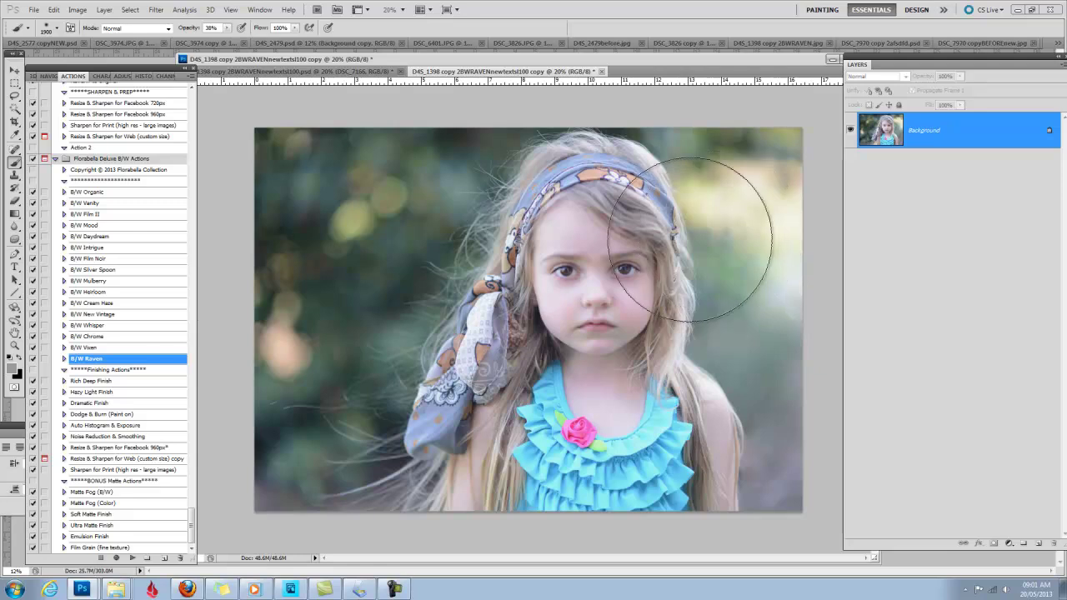
Step: Run the B/W Raven action on the colour original portrait document
{"action": "left_click", "coordinate": [309, 72]}
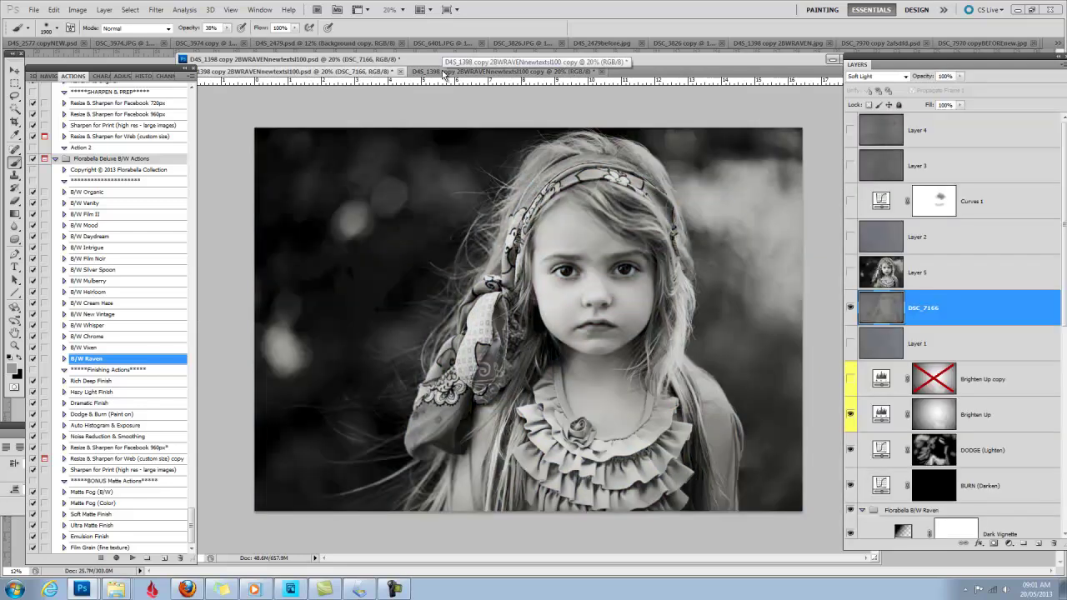
{"action": "left_click", "coordinate": [445, 71]}
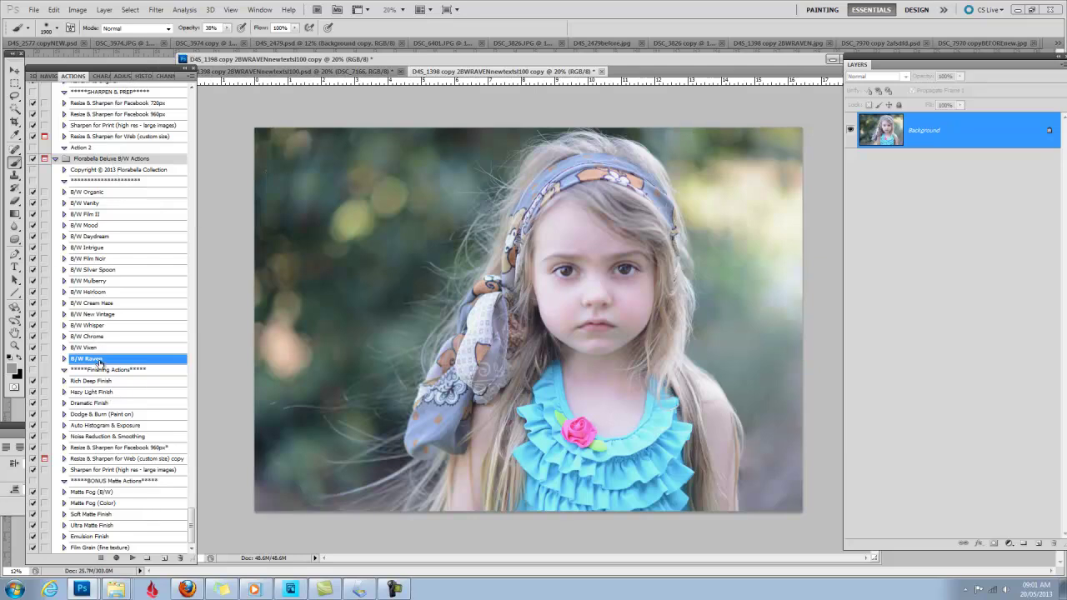
{"action": "left_click", "coordinate": [133, 559]}
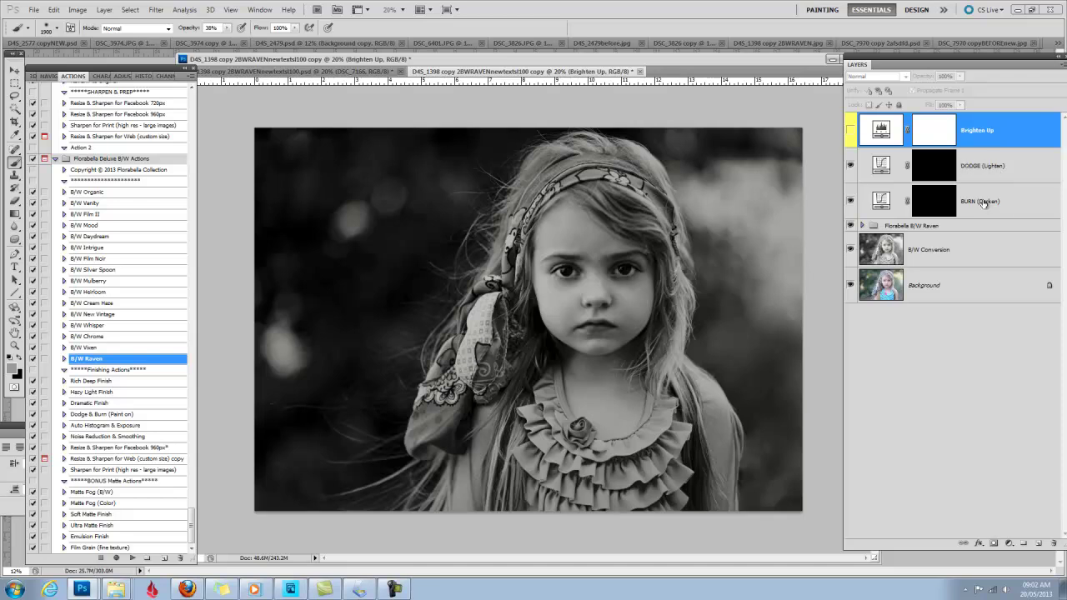
Step: Expand the Florabella B/W Raven group and turn Brighten Up on at 62% opacity
{"action": "left_click", "coordinate": [863, 227]}
{"action": "scroll", "coordinate": [959, 291], "scroll_direction": "down", "scroll_amount": 2}
{"action": "scroll", "coordinate": [959, 292], "scroll_direction": "up", "scroll_amount": 2}
{"action": "left_click", "coordinate": [852, 131]}
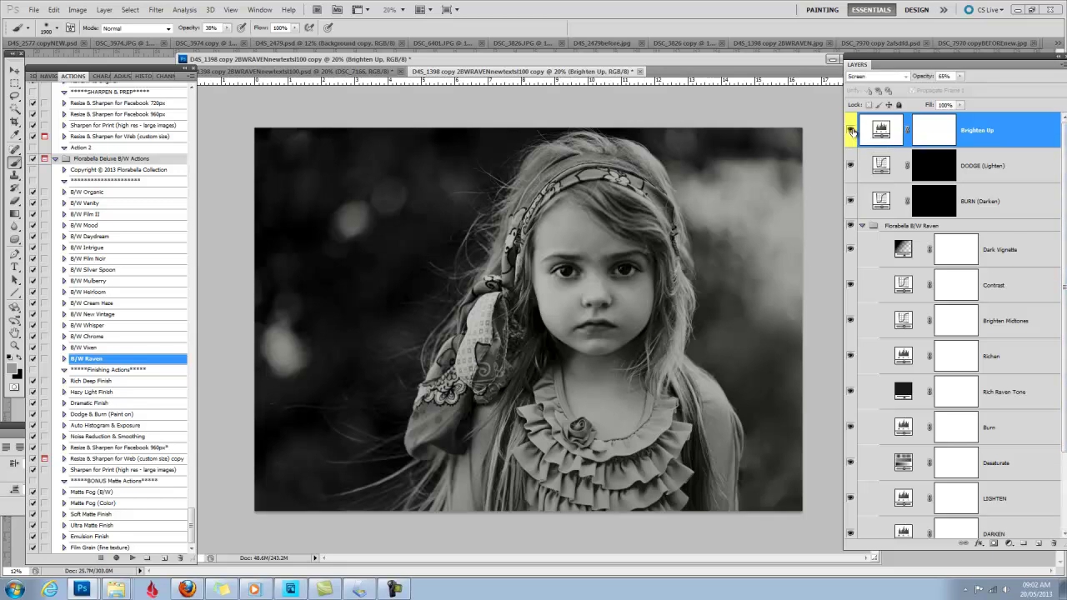
{"action": "left_click", "coordinate": [851, 131]}
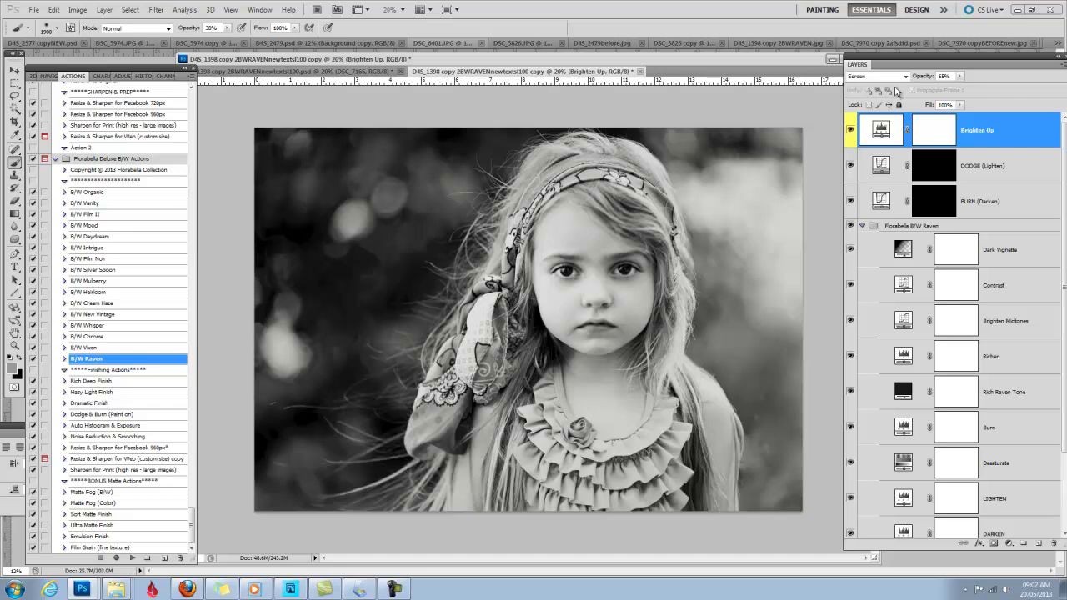
{"action": "left_click_drag", "start_coordinate": [915, 80], "coordinate": [922, 84]}
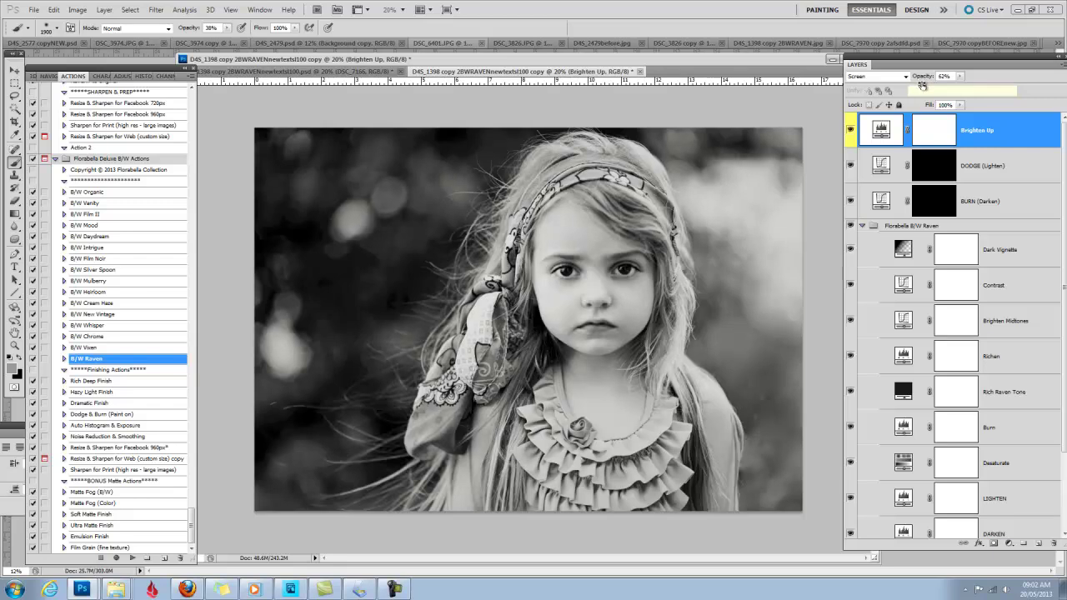
Step: Draw a reversed black radial gradient from the face outward on Brighten Up's mask
{"action": "left_click", "coordinate": [940, 133]}
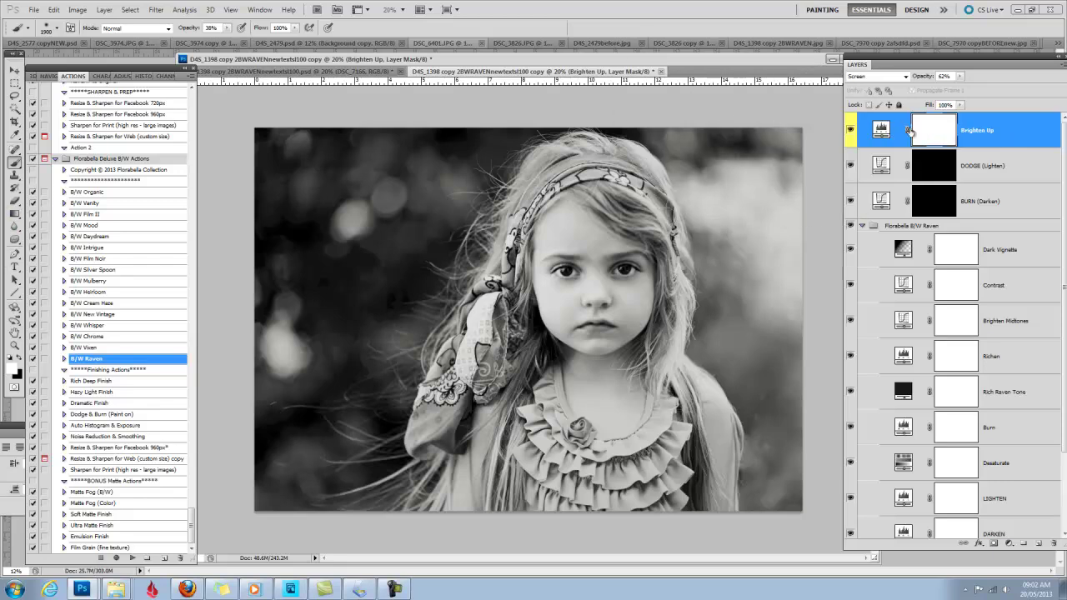
{"action": "left_click", "coordinate": [15, 214]}
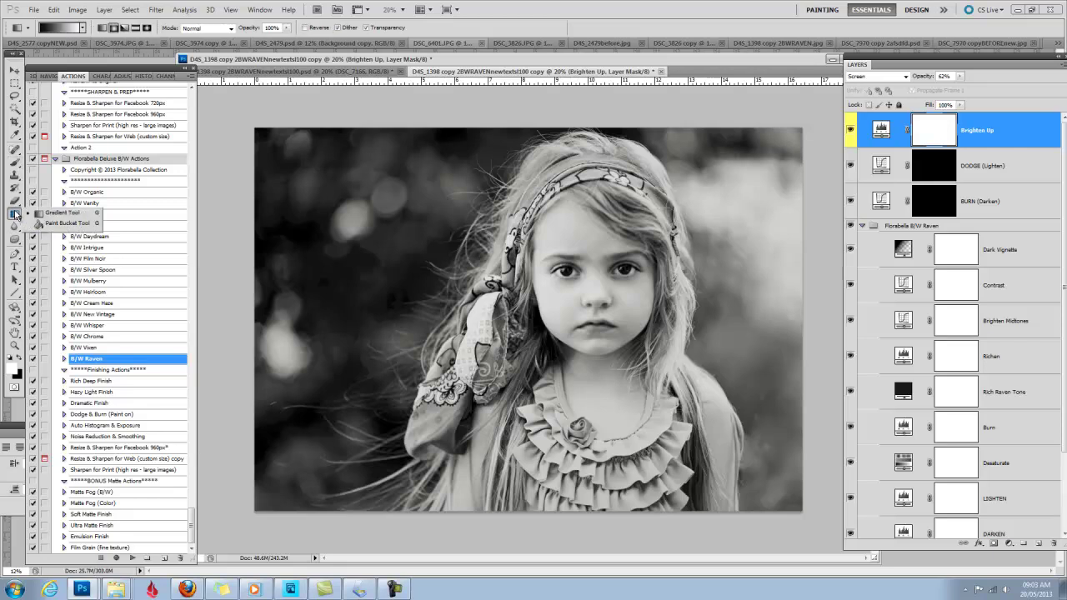
{"action": "left_click", "coordinate": [63, 213]}
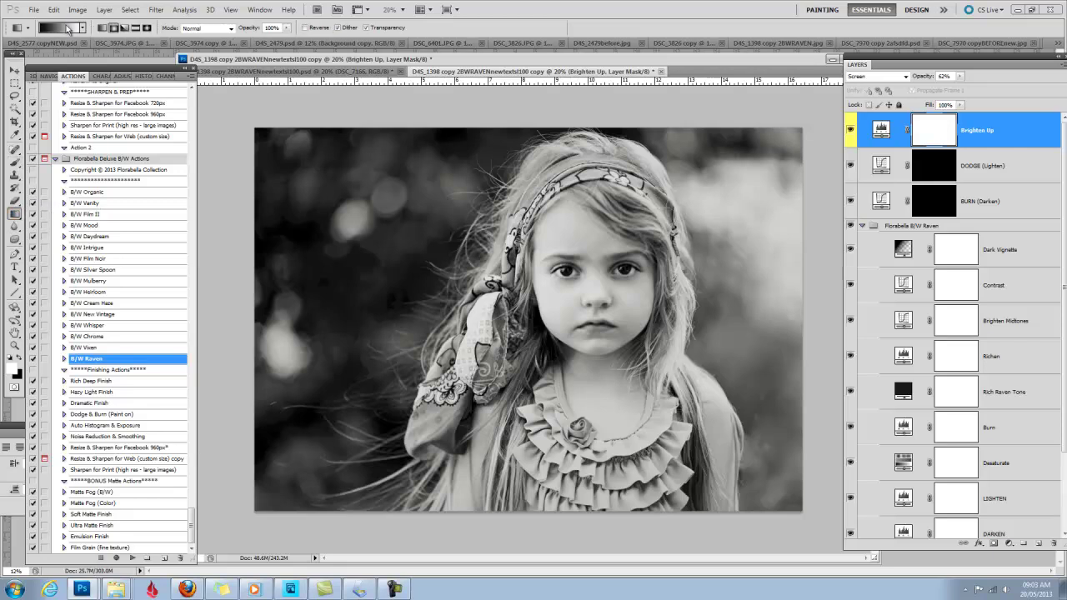
{"action": "left_click", "coordinate": [114, 29]}
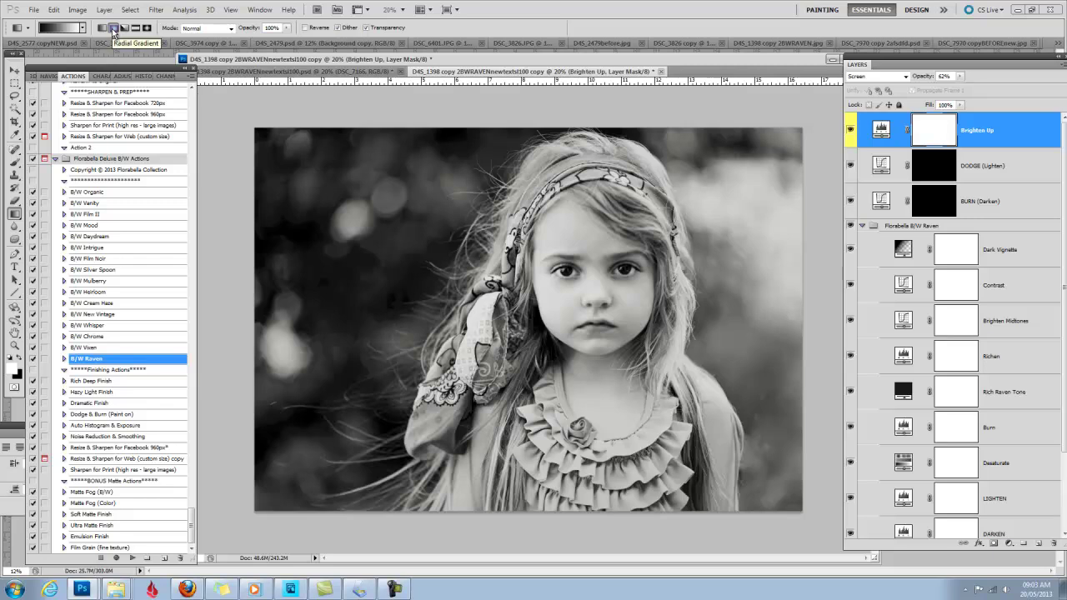
{"action": "key", "text": "x"}
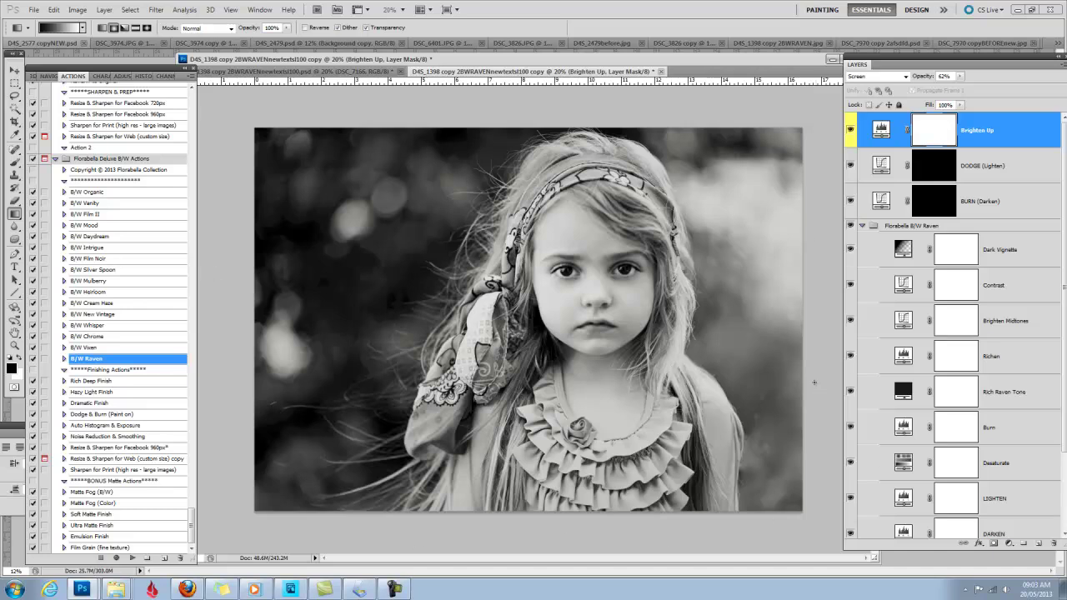
{"action": "left_click", "coordinate": [305, 28]}
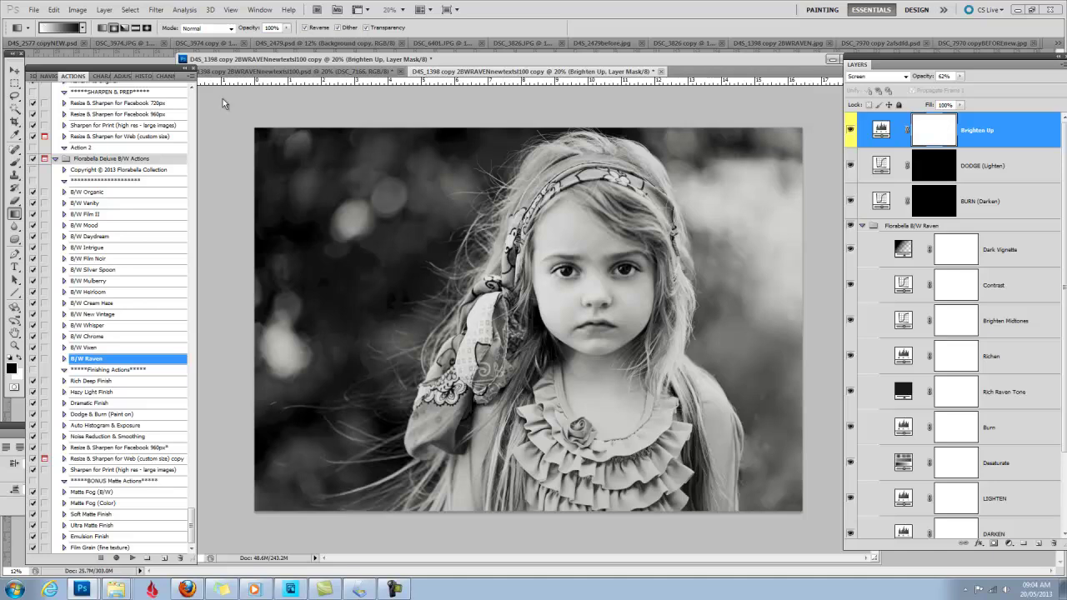
{"action": "left_click_drag", "start_coordinate": [557, 313], "coordinate": [248, 120]}
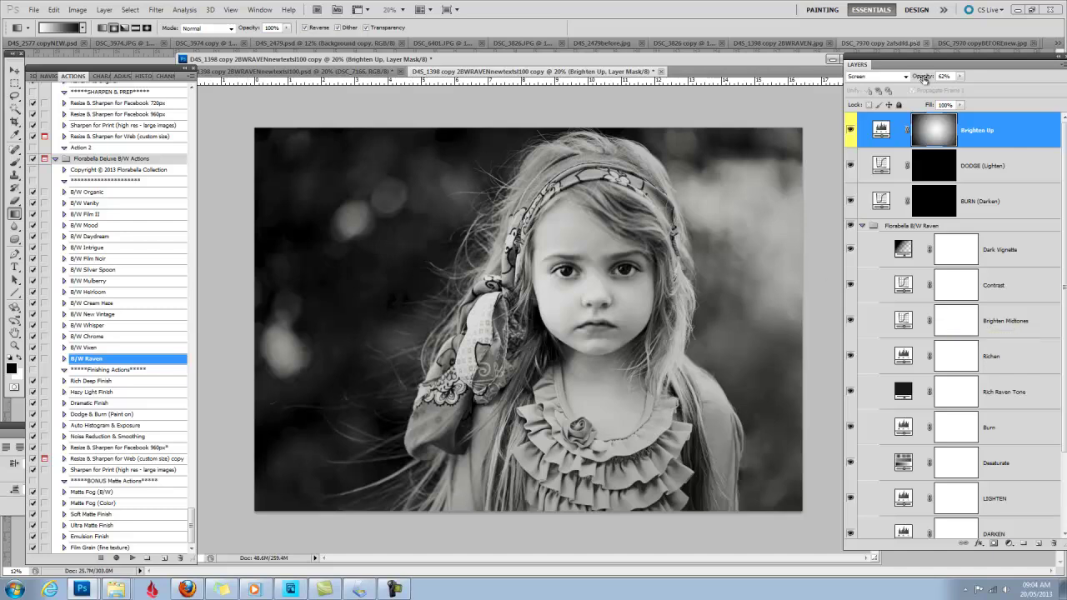
Step: Fine-tune Brighten Up's opacity and check the LIGHTEN and DARKEN layers' settings
{"action": "left_click_drag", "start_coordinate": [921, 78], "coordinate": [923, 80]}
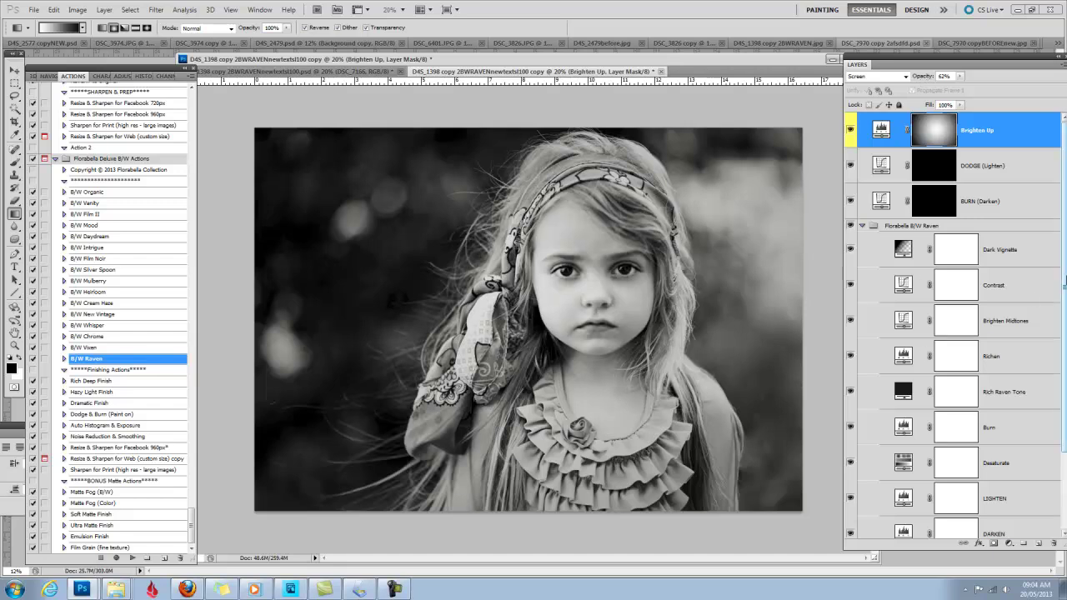
{"action": "scroll", "coordinate": [1062, 334], "scroll_direction": "down", "scroll_amount": 2}
{"action": "scroll", "coordinate": [1064, 367], "scroll_direction": "down", "scroll_amount": 1}
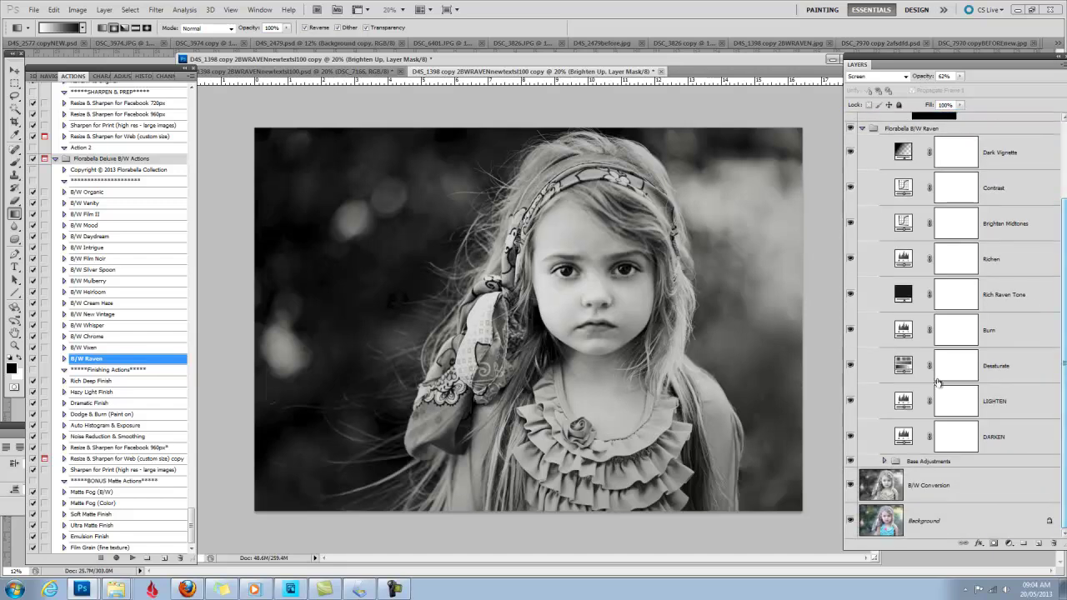
{"action": "left_click", "coordinate": [1005, 438]}
{"action": "left_click", "coordinate": [999, 414]}
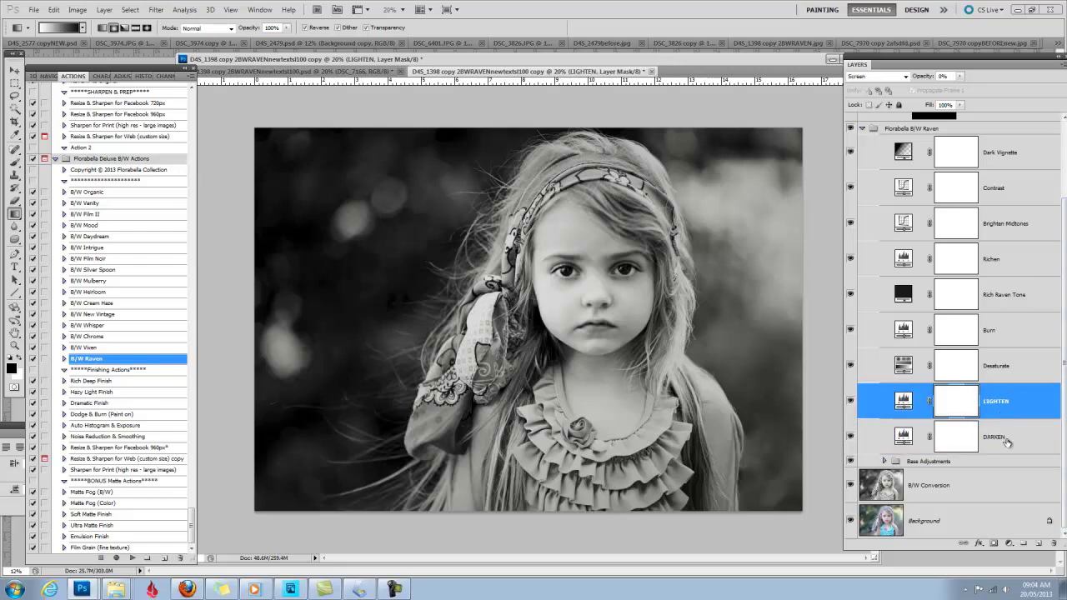
{"action": "left_click", "coordinate": [1007, 440]}
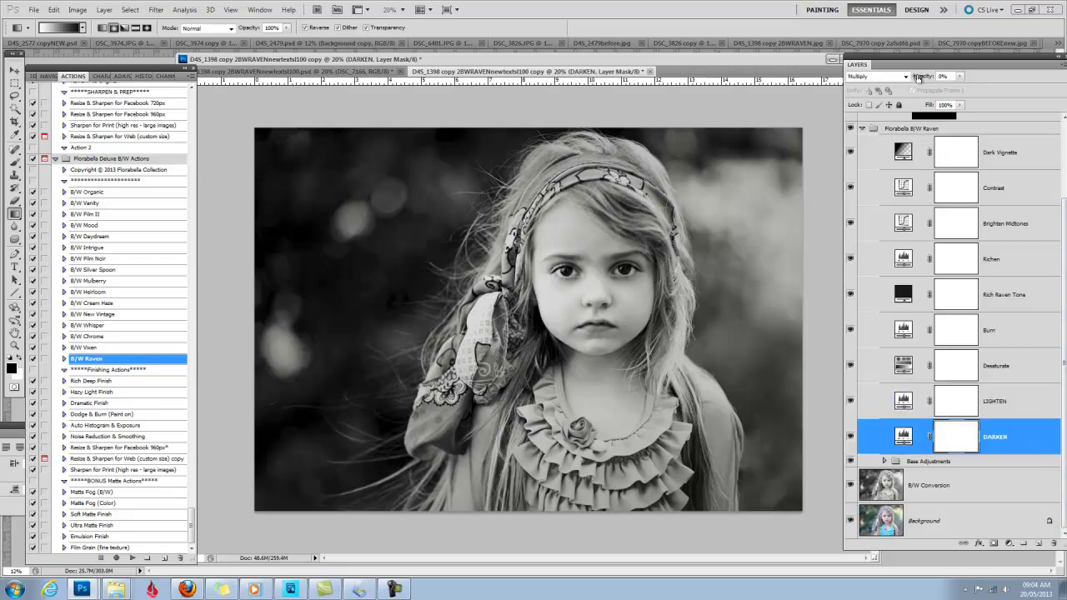
{"action": "scroll", "coordinate": [921, 190], "scroll_direction": "up", "scroll_amount": 3}
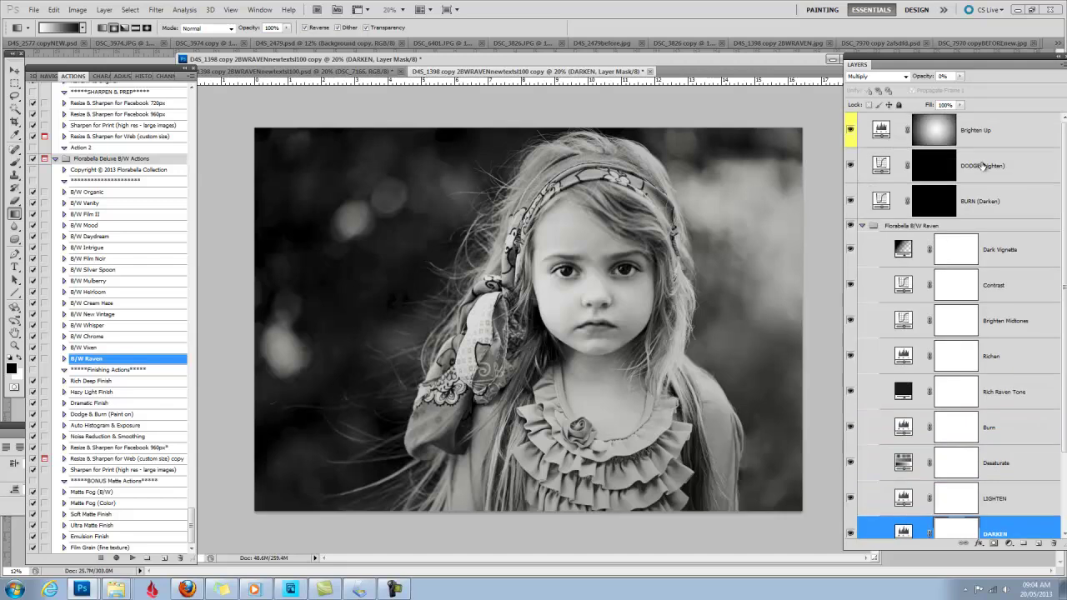
{"action": "left_click", "coordinate": [931, 168]}
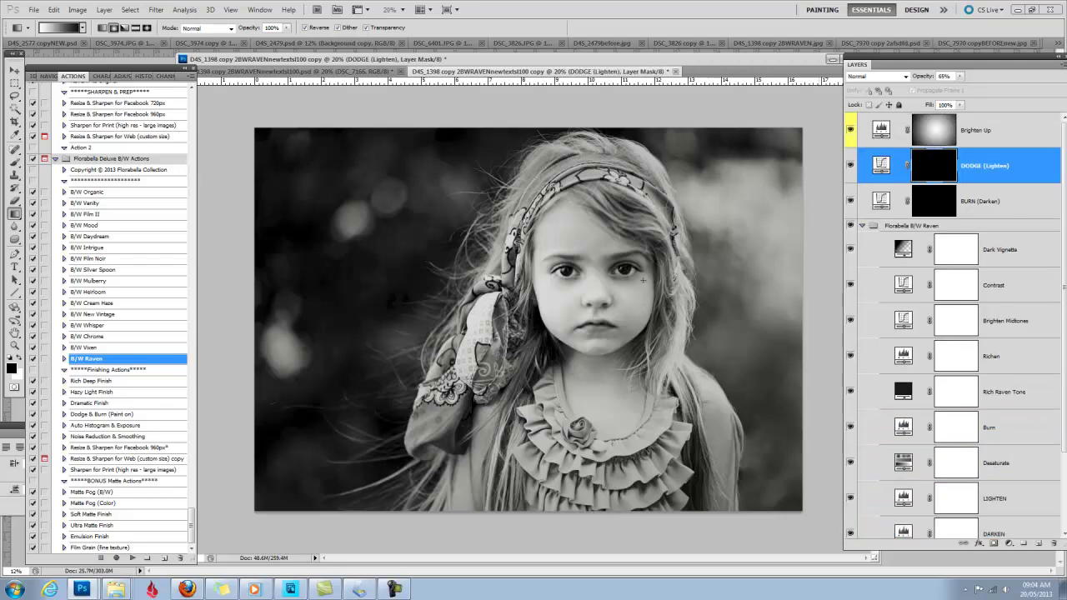
Step: With a small white brush, paint the dress brighter on the DODGE (Lighten) mask
{"action": "left_click", "coordinate": [14, 162]}
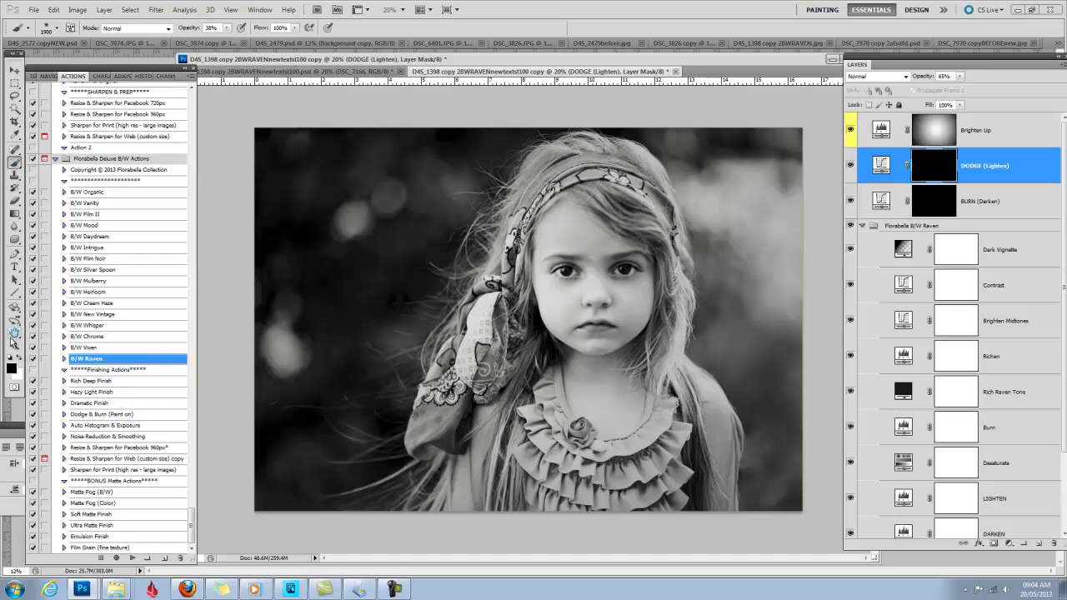
{"action": "left_click", "coordinate": [19, 361]}
{"action": "key", "text": "bracketleft"}
{"action": "key", "text": "bracketleft"}
{"action": "key", "text": "bracketleft"}
{"action": "key", "text": "bracketleft"}
{"action": "key", "text": "bracketleft"}
{"action": "key", "text": "bracketleft"}
{"action": "key", "text": "bracketleft"}
{"action": "key", "text": "bracketleft"}
{"action": "key", "text": "bracketleft"}
{"action": "key", "text": "bracketleft"}
{"action": "key", "text": "bracketleft"}
{"action": "key", "text": "bracketleft"}
{"action": "key", "text": "bracketleft"}
{"action": "key", "text": "bracketleft"}
{"action": "key", "text": "bracketleft"}
{"action": "mouse_move", "coordinate": [538, 404]}
{"action": "left_mouse_down"}
{"action": "mouse_move", "coordinate": [642, 460]}
{"action": "mouse_move", "coordinate": [647, 449]}
{"action": "mouse_move", "coordinate": [552, 488]}
{"action": "mouse_move", "coordinate": [546, 458]}
{"action": "mouse_move", "coordinate": [459, 365]}
{"action": "mouse_move", "coordinate": [450, 375]}
{"action": "mouse_move", "coordinate": [515, 249]}
{"action": "mouse_move", "coordinate": [513, 218]}
{"action": "mouse_move", "coordinate": [608, 175]}
{"action": "mouse_move", "coordinate": [647, 196]}
{"action": "mouse_move", "coordinate": [625, 209]}
{"action": "mouse_move", "coordinate": [671, 235]}
{"action": "mouse_move", "coordinate": [679, 366]}
{"action": "mouse_move", "coordinate": [684, 354]}
{"action": "left_mouse_up"}
{"action": "key", "text": "bracketleft"}
{"action": "key", "text": "bracketleft"}
{"action": "key", "text": "bracketright"}
{"action": "key", "text": "bracketright"}
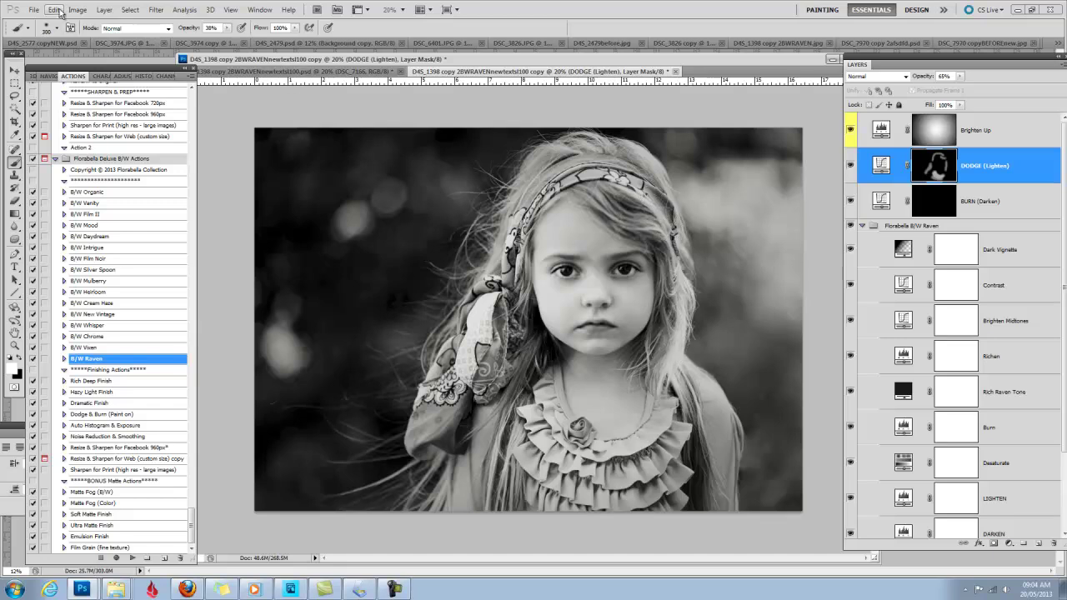
Step: Paint white over the scarf, neck hair, lower-left strands and right-side hair up to the headband
{"action": "left_click", "coordinate": [54, 10]}
{"action": "left_click", "coordinate": [584, 388]}
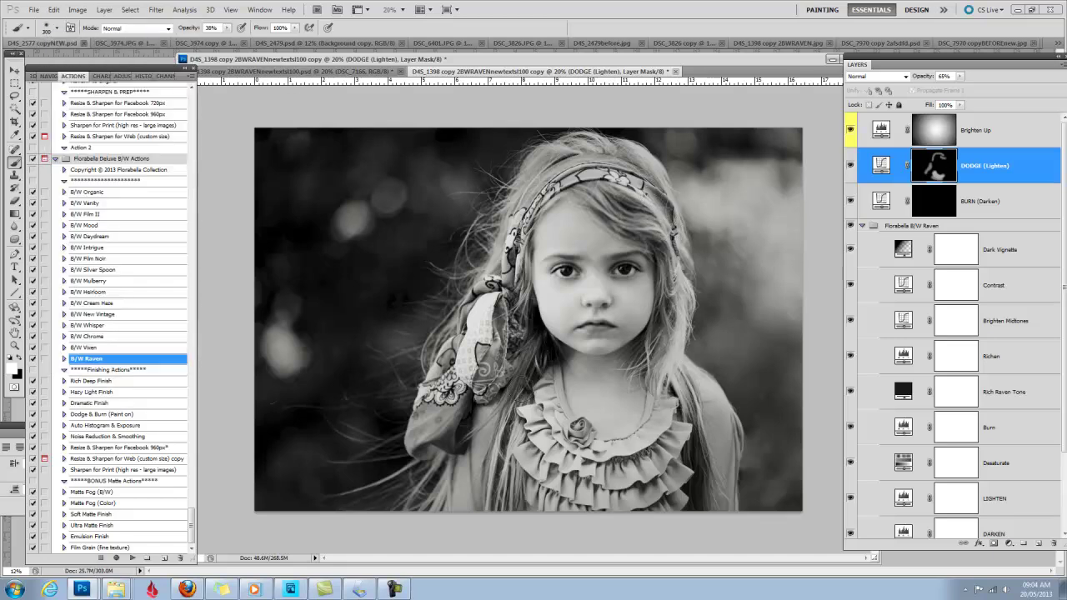
{"action": "mouse_move", "coordinate": [516, 389]}
{"action": "left_mouse_down"}
{"action": "mouse_move", "coordinate": [510, 489]}
{"action": "mouse_move", "coordinate": [506, 406]}
{"action": "mouse_move", "coordinate": [498, 497]}
{"action": "mouse_move", "coordinate": [505, 404]}
{"action": "left_mouse_up"}
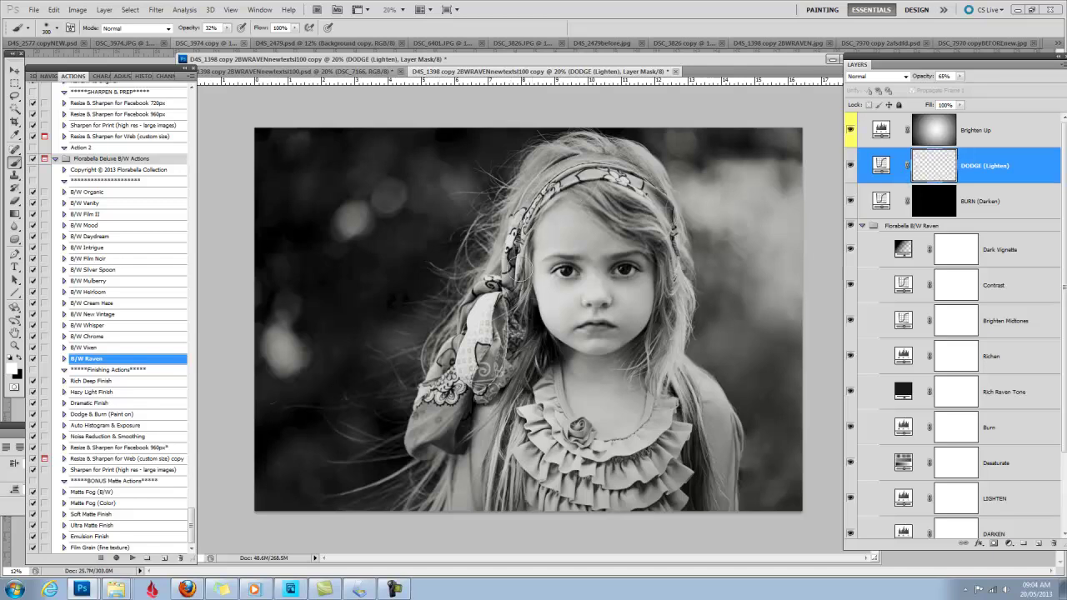
{"action": "mouse_move", "coordinate": [497, 328]}
{"action": "left_mouse_down"}
{"action": "mouse_move", "coordinate": [437, 406]}
{"action": "mouse_move", "coordinate": [426, 433]}
{"action": "mouse_move", "coordinate": [436, 503]}
{"action": "mouse_move", "coordinate": [439, 491]}
{"action": "mouse_move", "coordinate": [410, 512]}
{"action": "mouse_move", "coordinate": [417, 463]}
{"action": "left_mouse_up"}
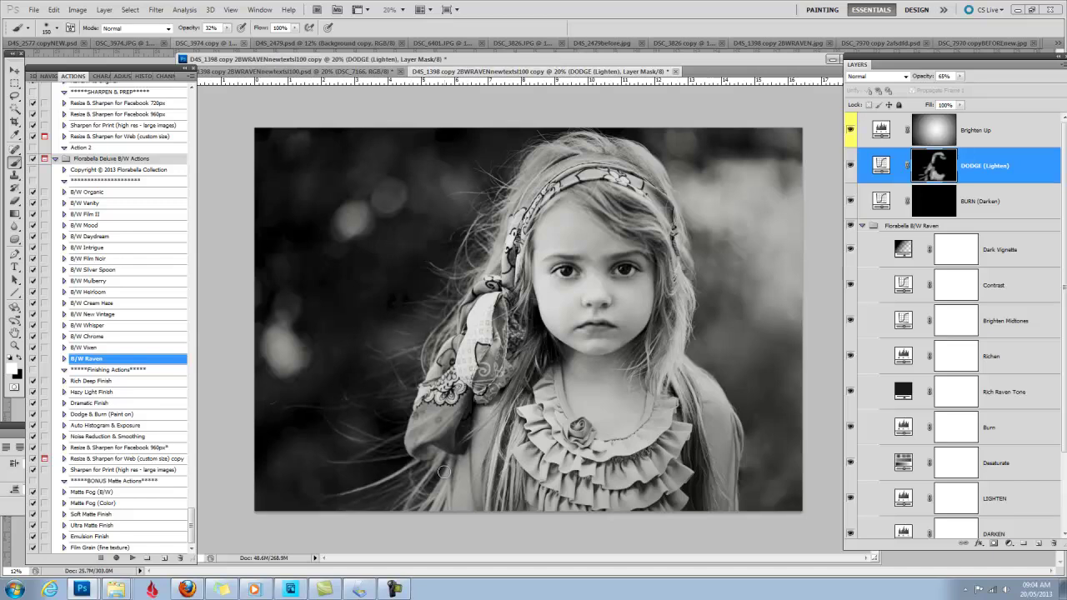
{"action": "key", "text": "bracketright"}
{"action": "key", "text": "bracketright"}
{"action": "key", "text": "bracketright"}
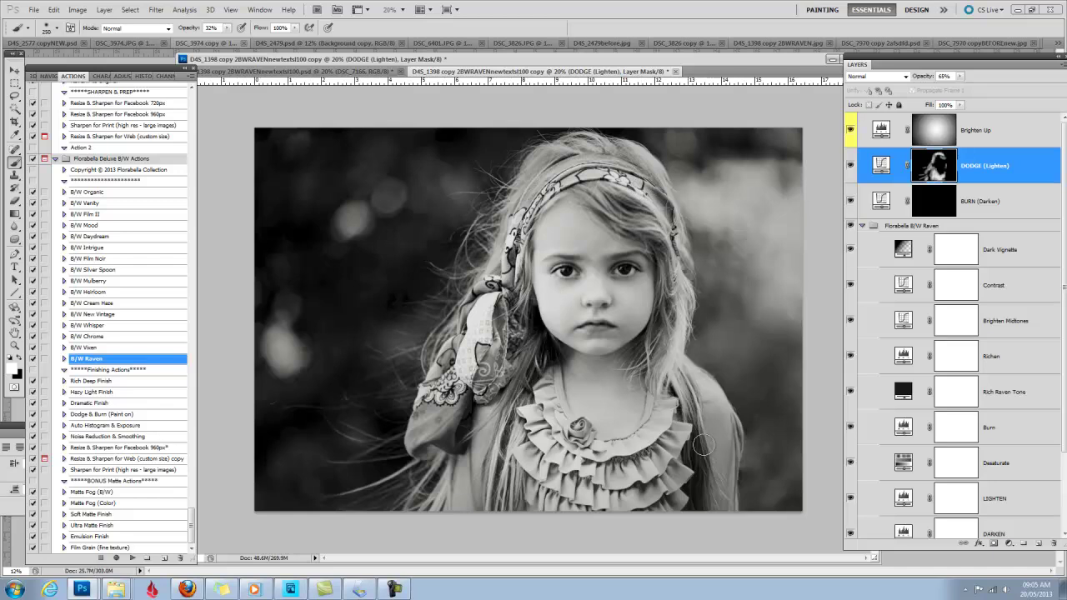
{"action": "left_click_drag", "start_coordinate": [739, 448], "coordinate": [742, 432]}
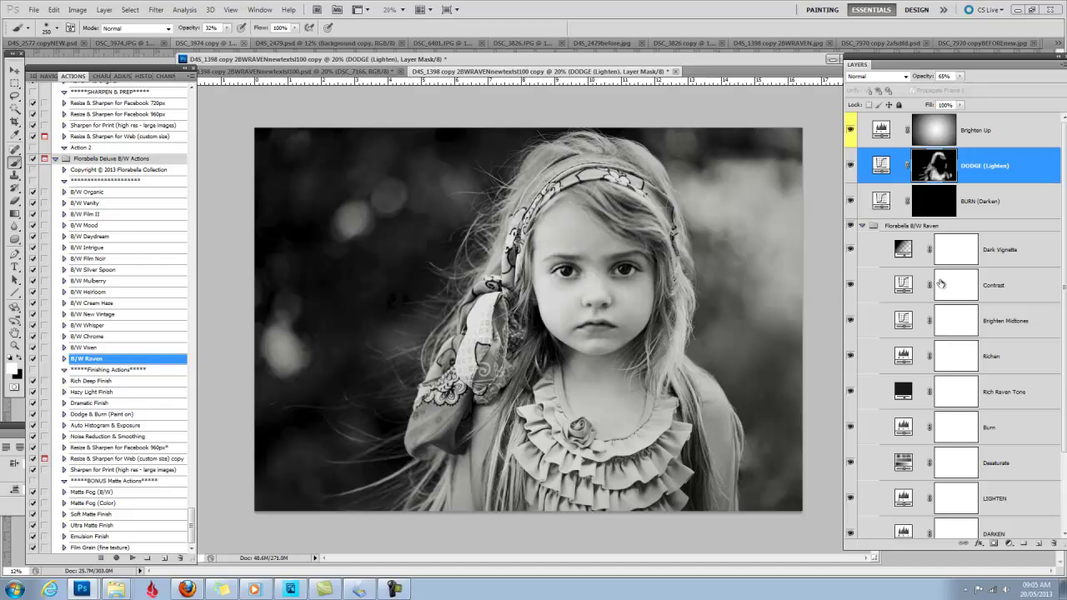
Step: Raise the DARKEN layer's opacity slightly
{"action": "scroll", "coordinate": [983, 367], "scroll_direction": "down", "scroll_amount": 3}
{"action": "left_click", "coordinate": [1010, 430]}
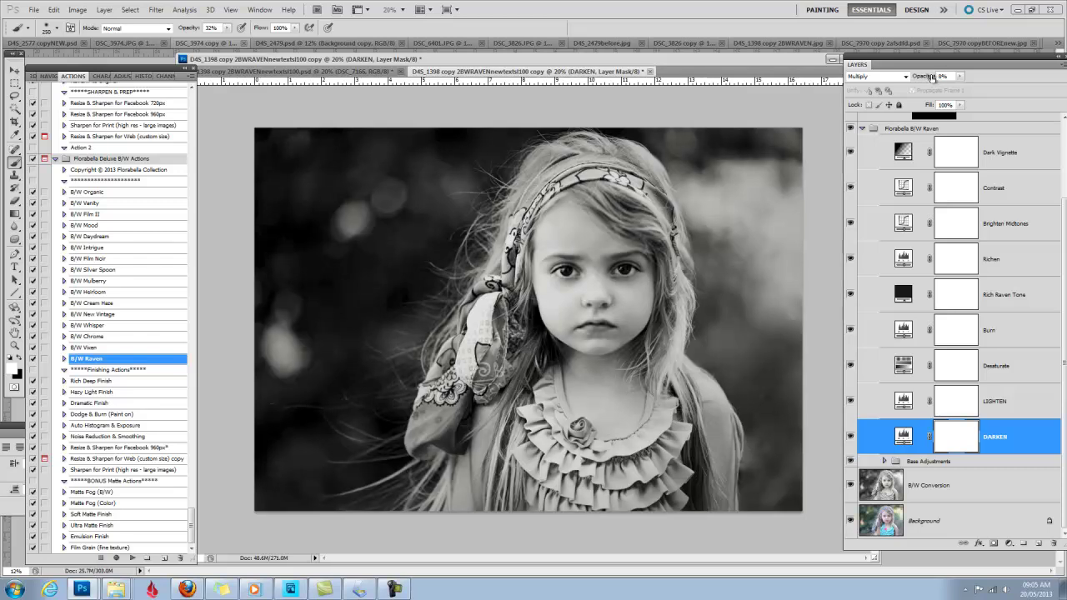
{"action": "left_click_drag", "start_coordinate": [931, 76], "coordinate": [936, 82]}
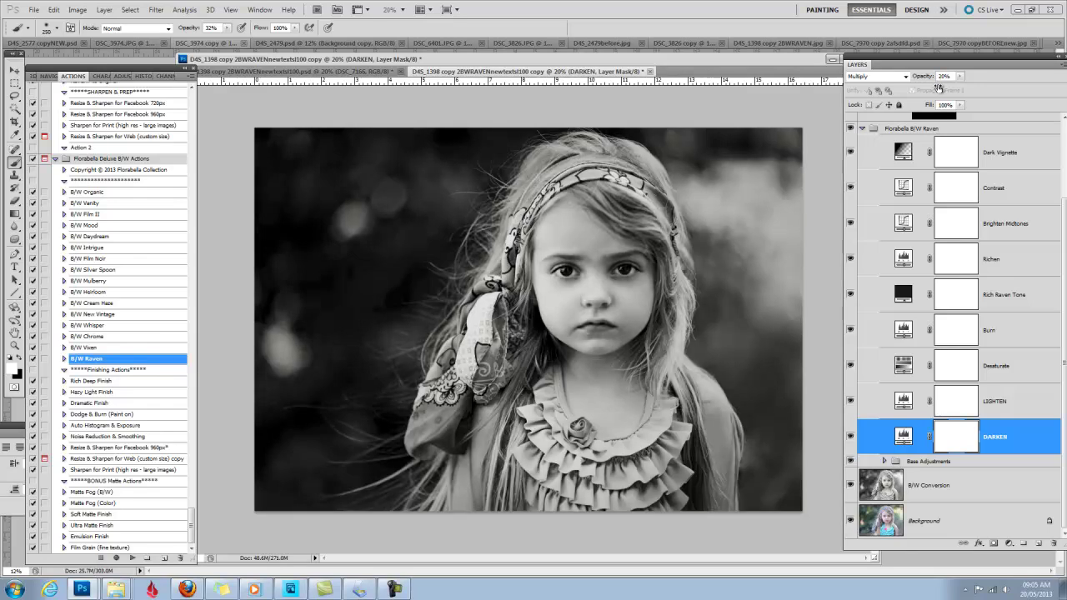
Step: Drag the Pewter texture from the texture examples folder onto the portrait above Brighten Up
{"action": "scroll", "coordinate": [976, 174], "scroll_direction": "up", "scroll_amount": 3}
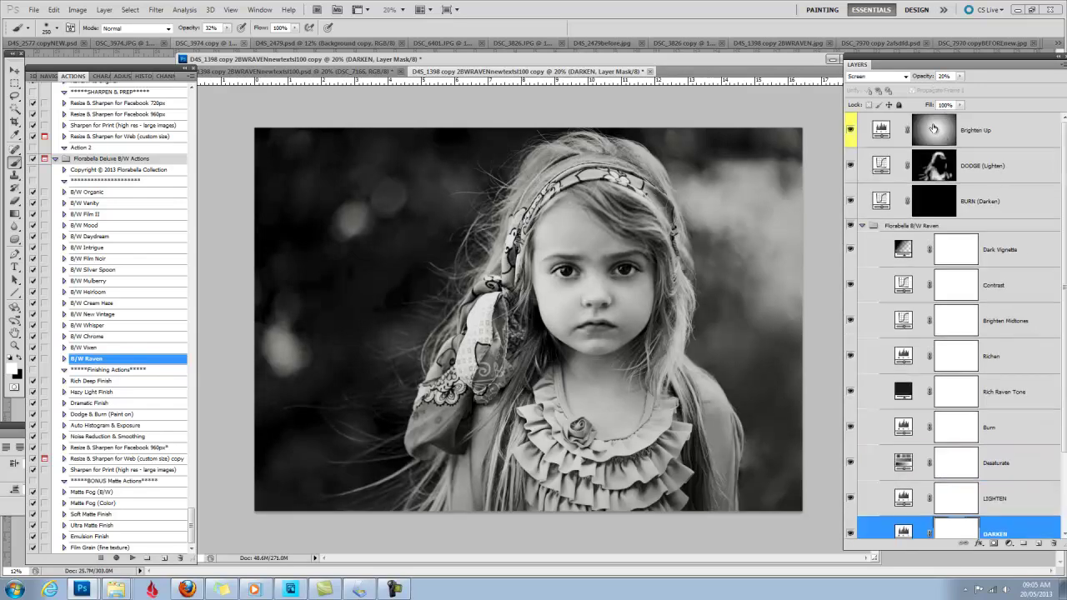
{"action": "left_click", "coordinate": [935, 129]}
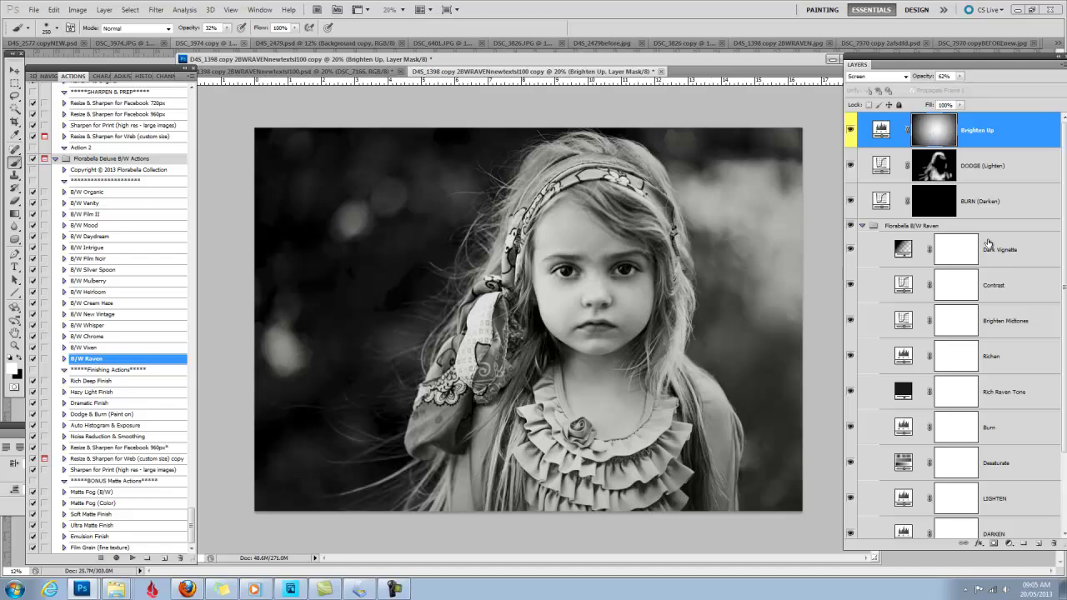
{"action": "right_click", "coordinate": [116, 590]}
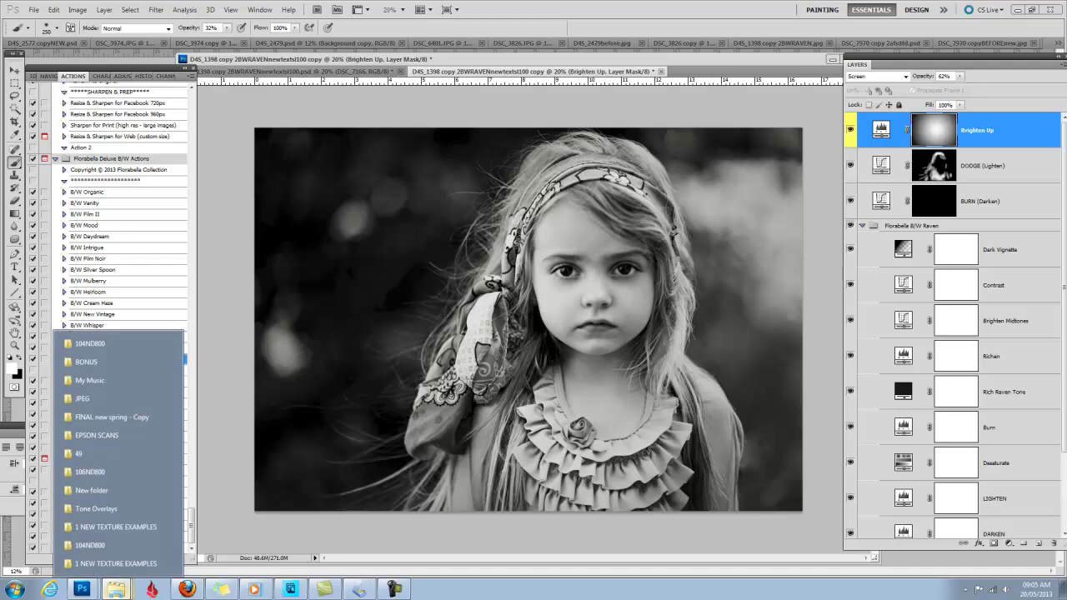
{"action": "left_click", "coordinate": [98, 399]}
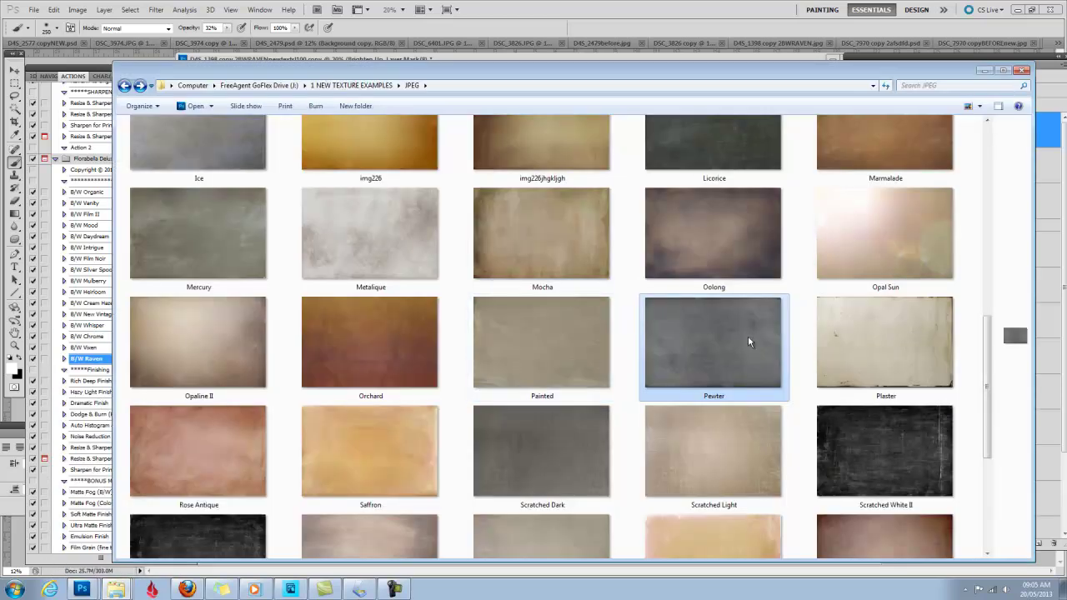
{"action": "left_click_drag", "start_coordinate": [842, 74], "coordinate": [210, 82]}
{"action": "left_click_drag", "start_coordinate": [68, 360], "coordinate": [576, 326]}
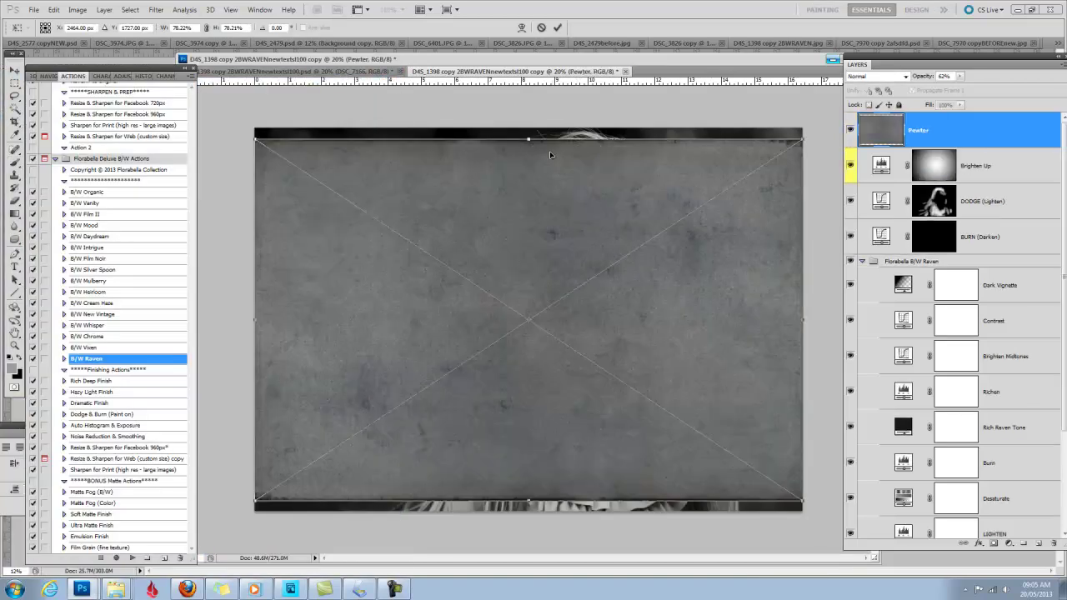
Step: Scale the Pewter texture to fill the canvas and set it to Soft Light blend mode
{"action": "mouse_move", "coordinate": [528, 137]}
{"action": "left_mouse_down"}
{"action": "mouse_move", "coordinate": [533, 112]}
{"action": "mouse_move", "coordinate": [542, 131]}
{"action": "mouse_move", "coordinate": [529, 129]}
{"action": "left_mouse_up"}
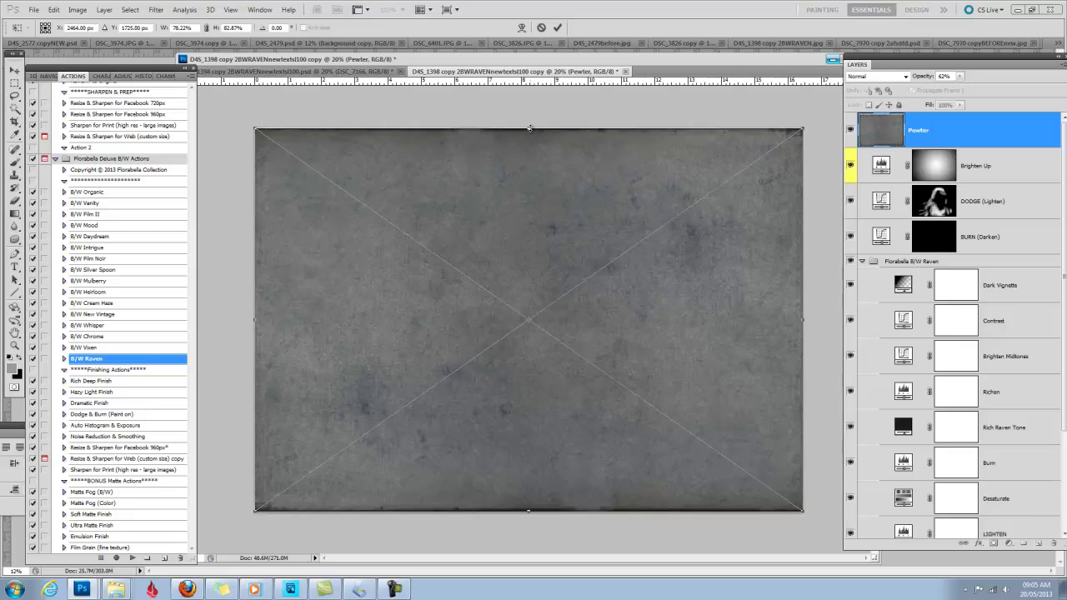
{"action": "left_click", "coordinate": [558, 27]}
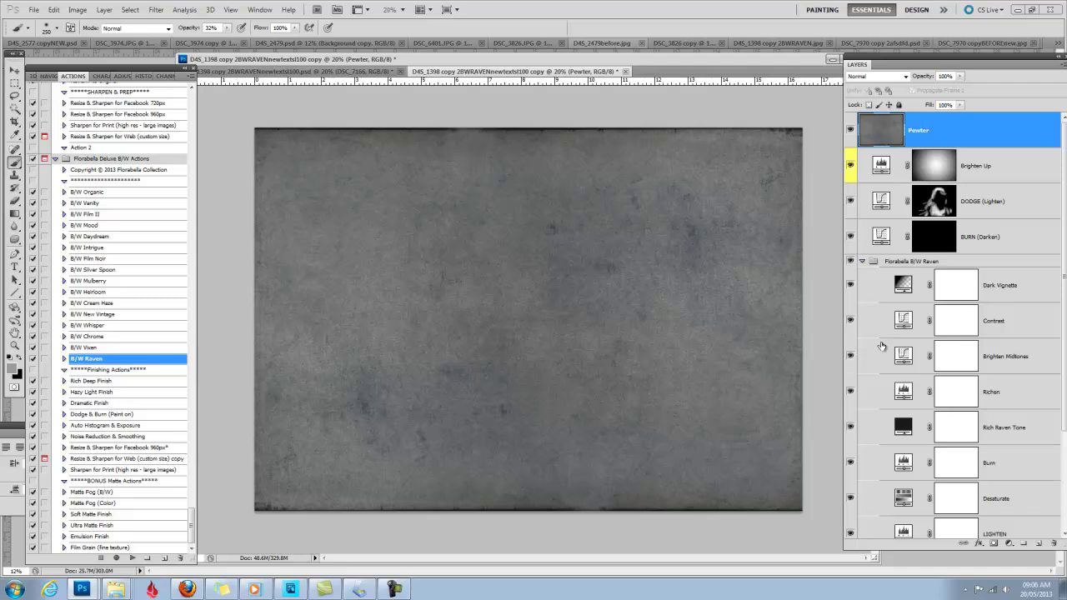
{"action": "left_click", "coordinate": [905, 76]}
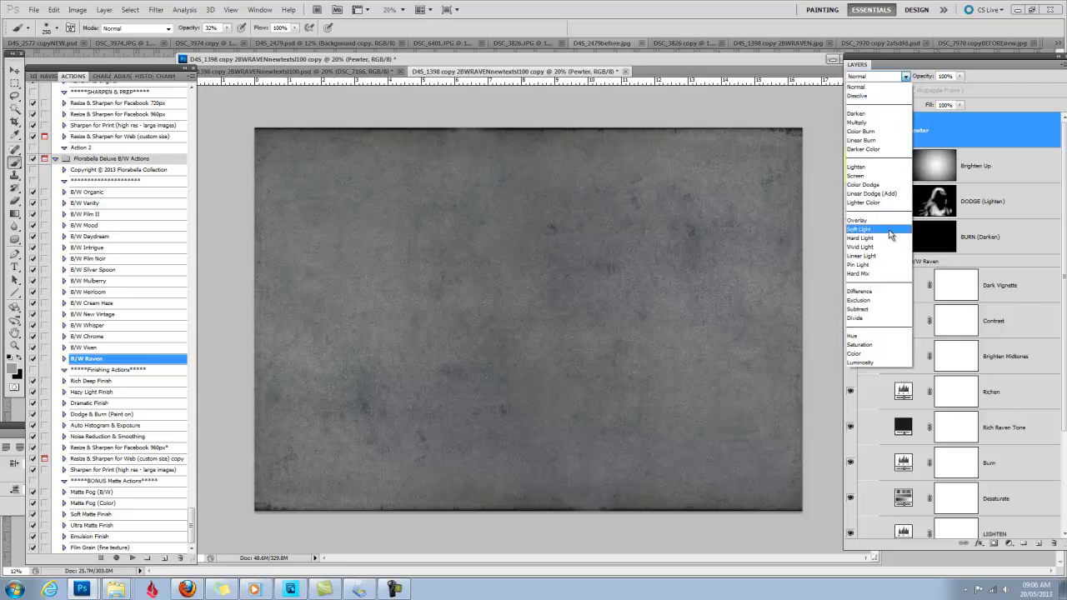
{"action": "left_click", "coordinate": [887, 230]}
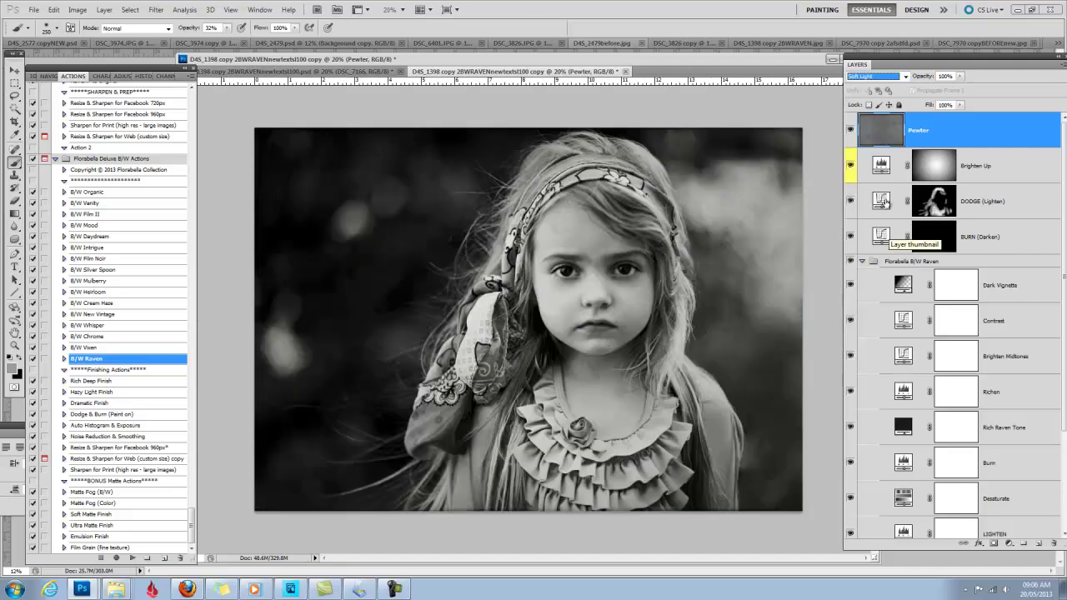
{"action": "left_click", "coordinate": [851, 130]}
{"action": "left_click", "coordinate": [851, 130]}
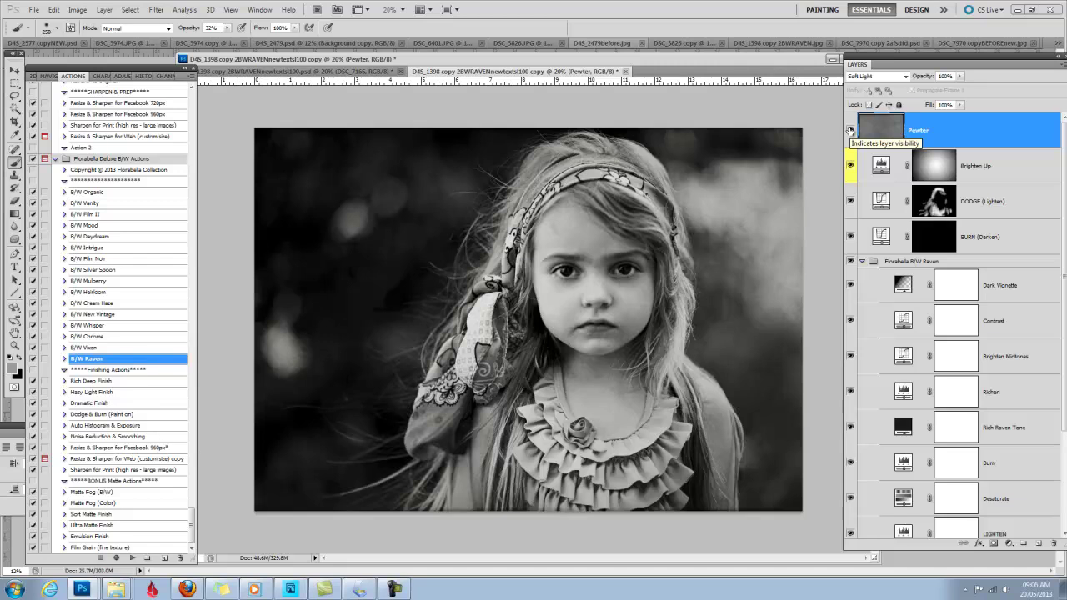
Step: Solo the Pewter layer, sample a grey from it with the Eyedropper, then show all layers again
{"action": "left_click", "coordinate": [850, 131], "text": "alt"}
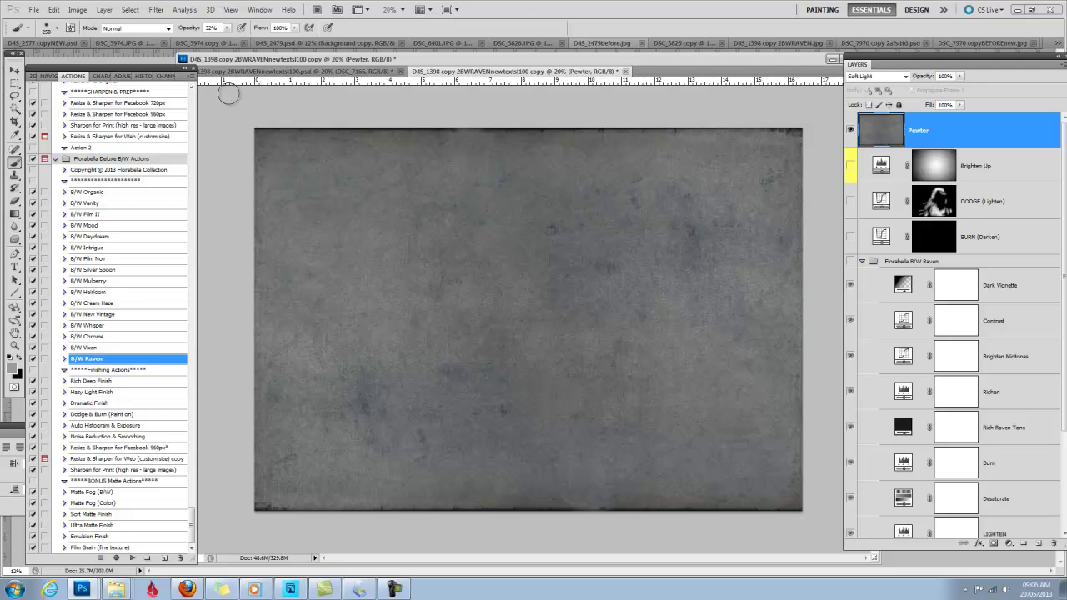
{"action": "left_click", "coordinate": [14, 136]}
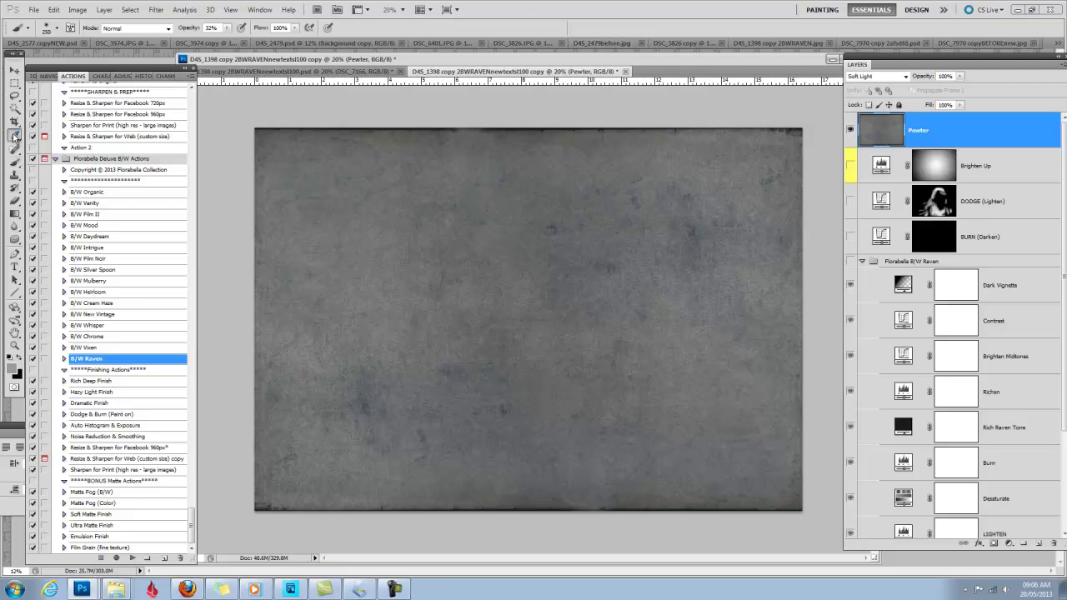
{"action": "left_click", "coordinate": [564, 289]}
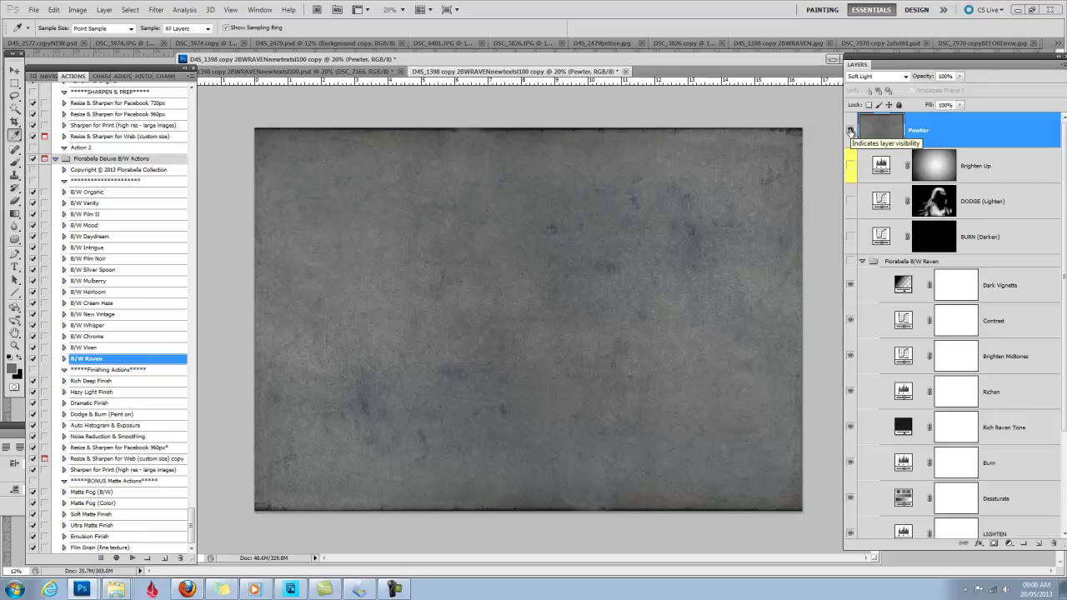
{"action": "left_click", "coordinate": [849, 130], "text": "alt"}
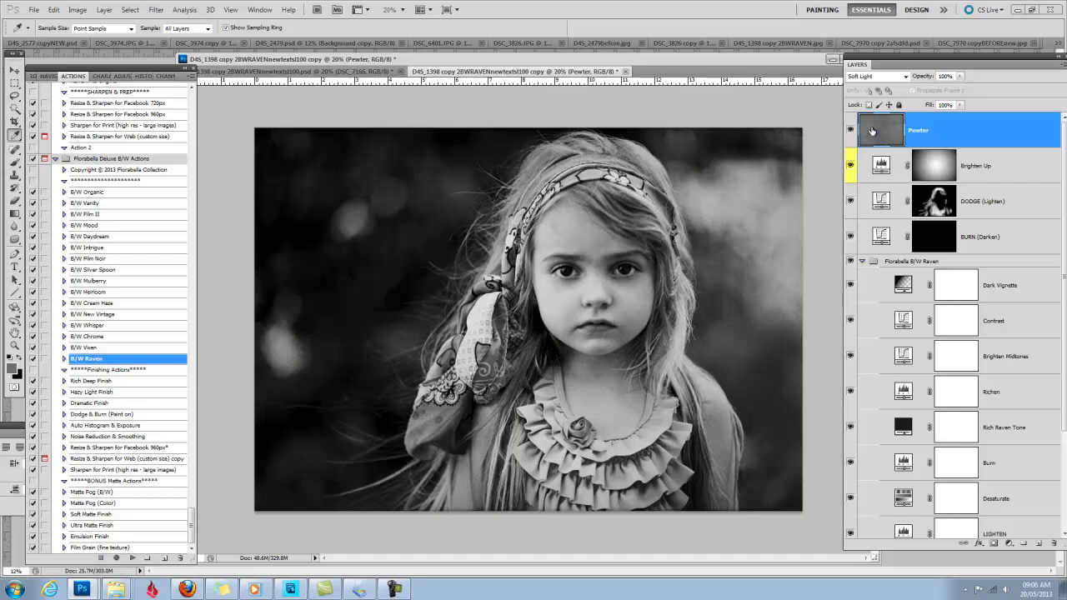
{"action": "left_click", "coordinate": [15, 163]}
{"action": "mouse_move", "coordinate": [215, 31]}
{"action": "left_mouse_down"}
{"action": "mouse_move", "coordinate": [200, 40]}
{"action": "mouse_move", "coordinate": [553, 256]}
{"action": "left_mouse_up"}
{"action": "key", "text": "bracketright"}
{"action": "key", "text": "bracketright"}
{"action": "key", "text": "bracketright"}
{"action": "key", "text": "bracketright"}
{"action": "key", "text": "bracketright"}
{"action": "key", "text": "bracketright"}
{"action": "key", "text": "bracketright"}
{"action": "key", "text": "bracketright"}
{"action": "key", "text": "bracketright"}
{"action": "key", "text": "bracketright"}
{"action": "key", "text": "bracketright"}
{"action": "key", "text": "bracketright"}
{"action": "key", "text": "bracketright"}
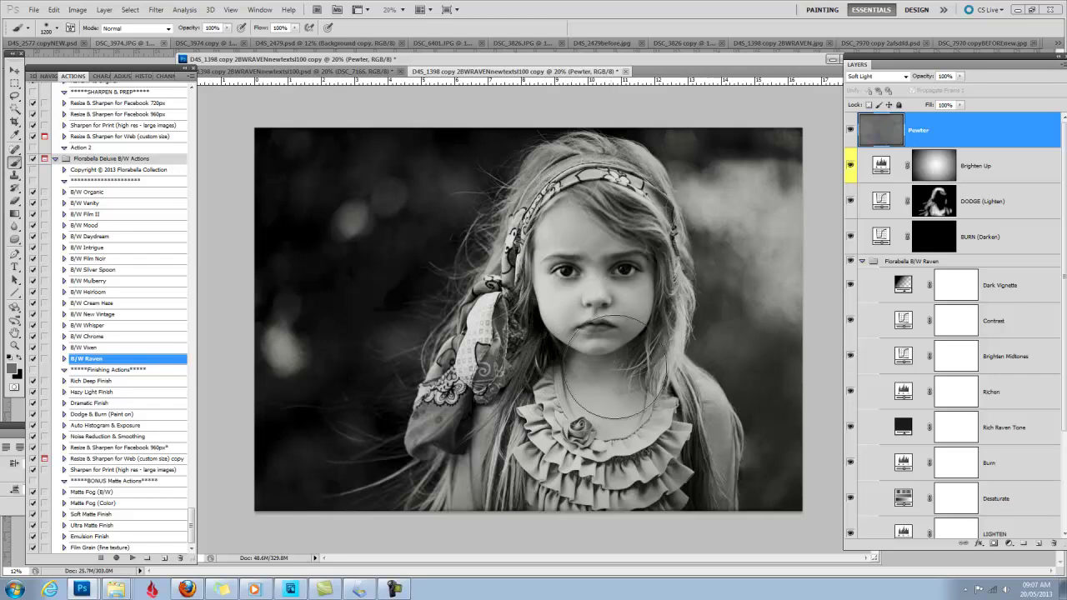
{"action": "key", "text": "ctrl+z"}
Step: Select the DODGE (Lighten) layer and set its opacity to 84%
{"action": "left_click", "coordinate": [988, 166]}
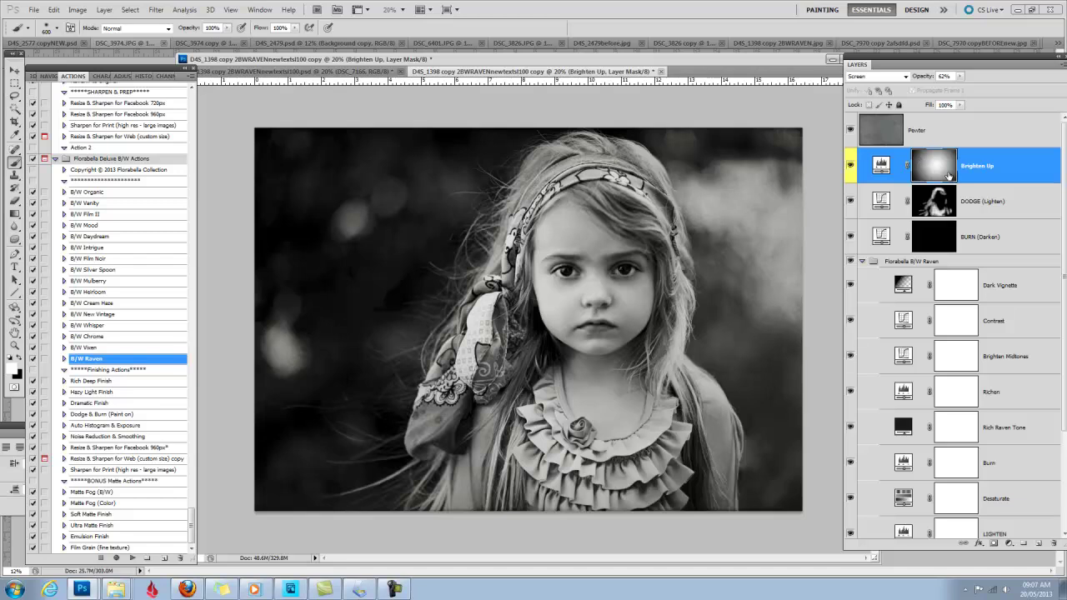
{"action": "left_click", "coordinate": [970, 205]}
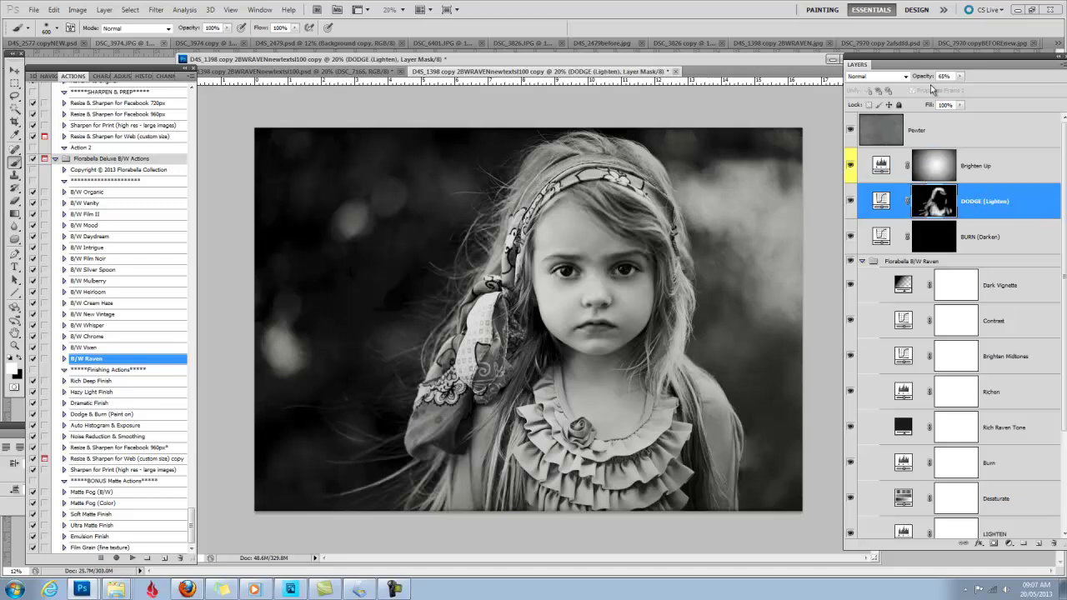
{"action": "mouse_move", "coordinate": [922, 76]}
{"action": "left_mouse_down"}
{"action": "mouse_move", "coordinate": [962, 77]}
{"action": "mouse_move", "coordinate": [554, 61]}
{"action": "left_mouse_up"}
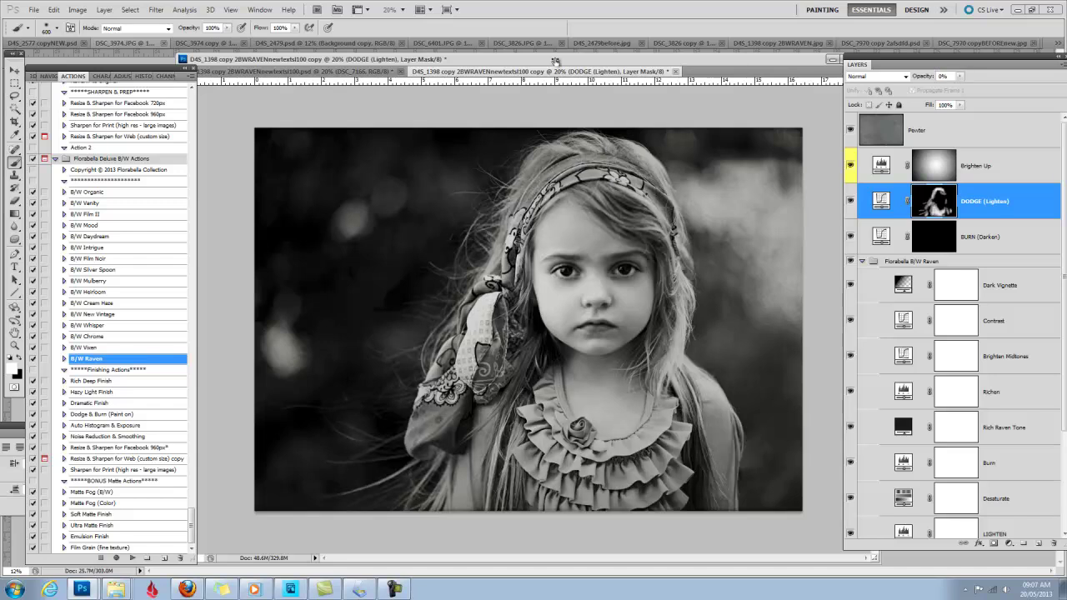
{"action": "key", "text": "ctrl+z"}
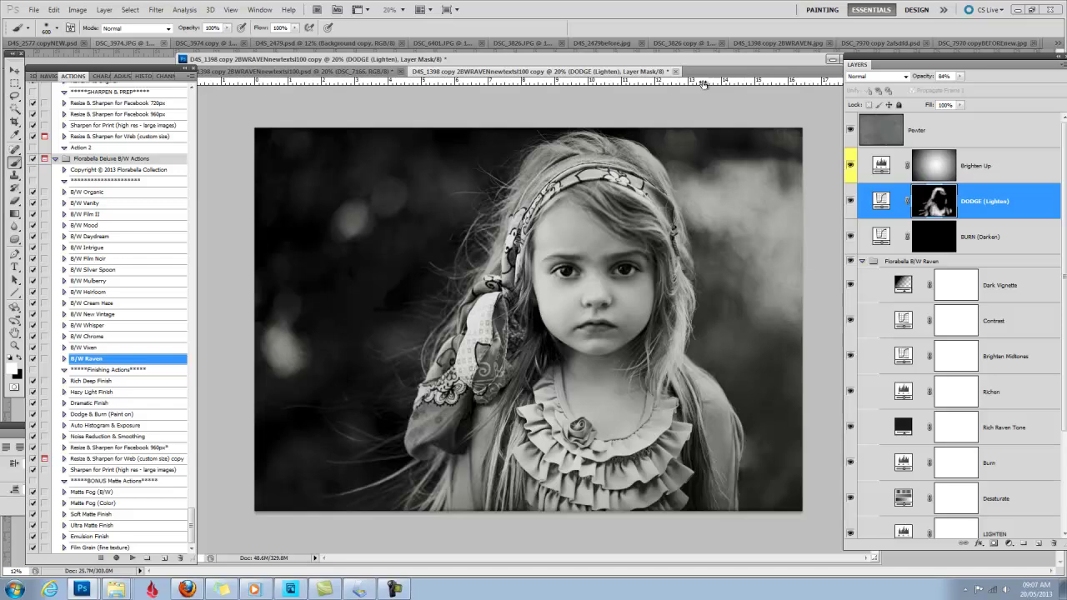
Step: Try stronger opacities on the DARKEN layer before settling at 20%
{"action": "scroll", "coordinate": [1026, 403], "scroll_direction": "down", "scroll_amount": 4}
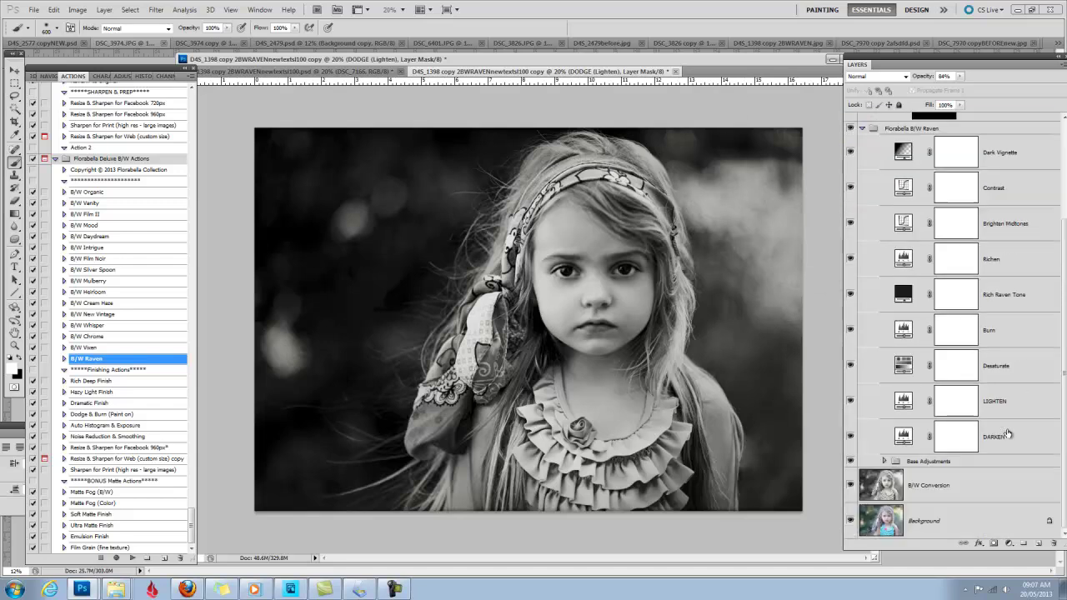
{"action": "left_click", "coordinate": [1002, 437]}
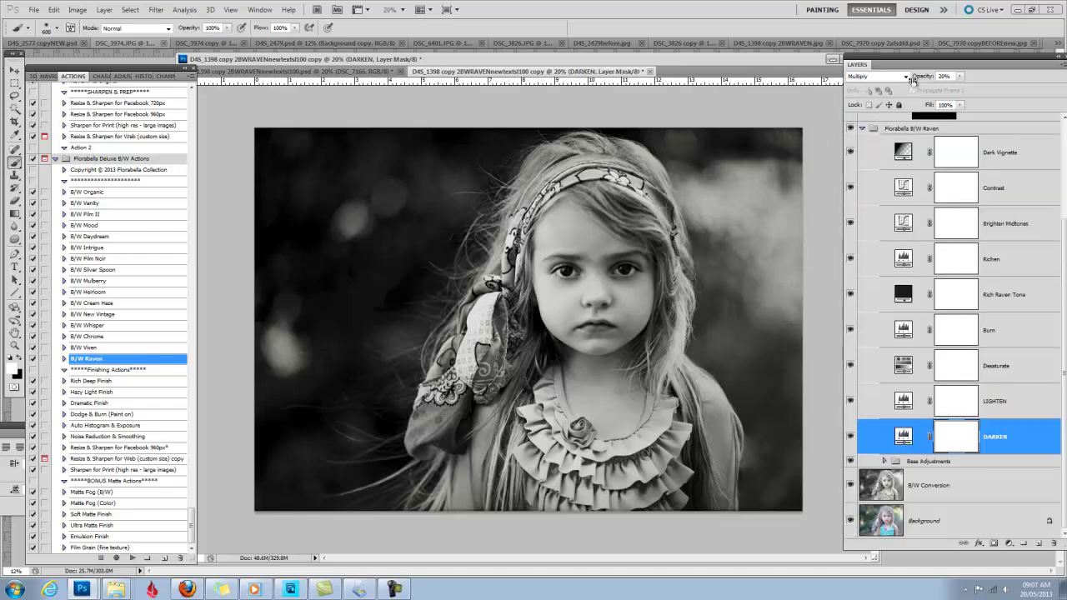
{"action": "left_click_drag", "start_coordinate": [927, 77], "coordinate": [908, 89]}
{"action": "left_click_drag", "start_coordinate": [906, 93], "coordinate": [905, 98]}
{"action": "scroll", "coordinate": [1039, 531], "scroll_direction": "up", "scroll_amount": 3}
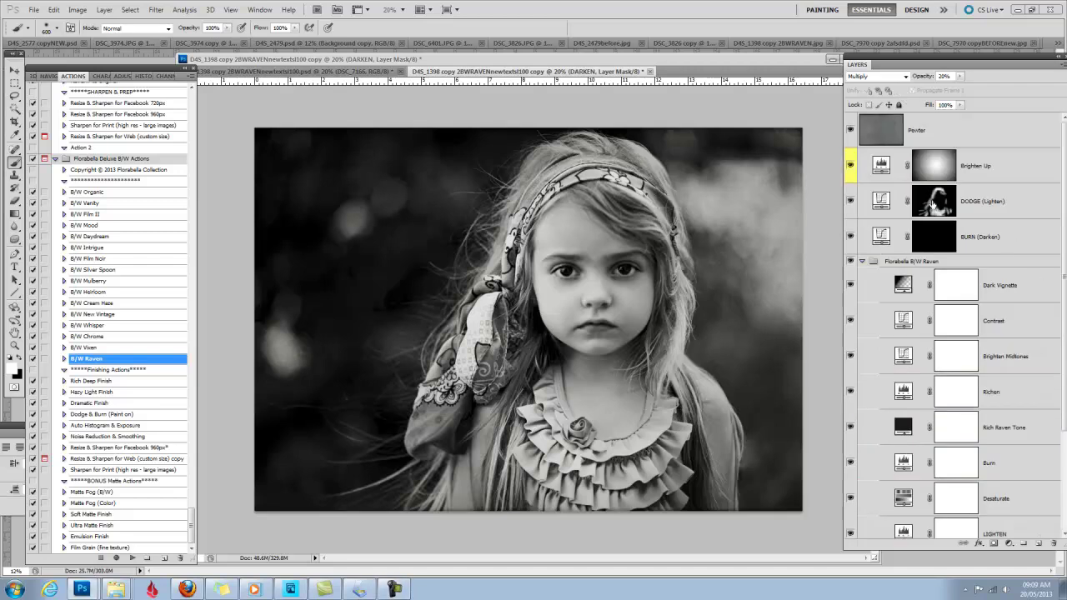
Step: Paint 20%-opacity white highlights on the DODGE (Lighten) mask over the face, scarf and hair
{"action": "left_click", "coordinate": [931, 202]}
{"action": "left_click_drag", "start_coordinate": [188, 30], "coordinate": [154, 30]}
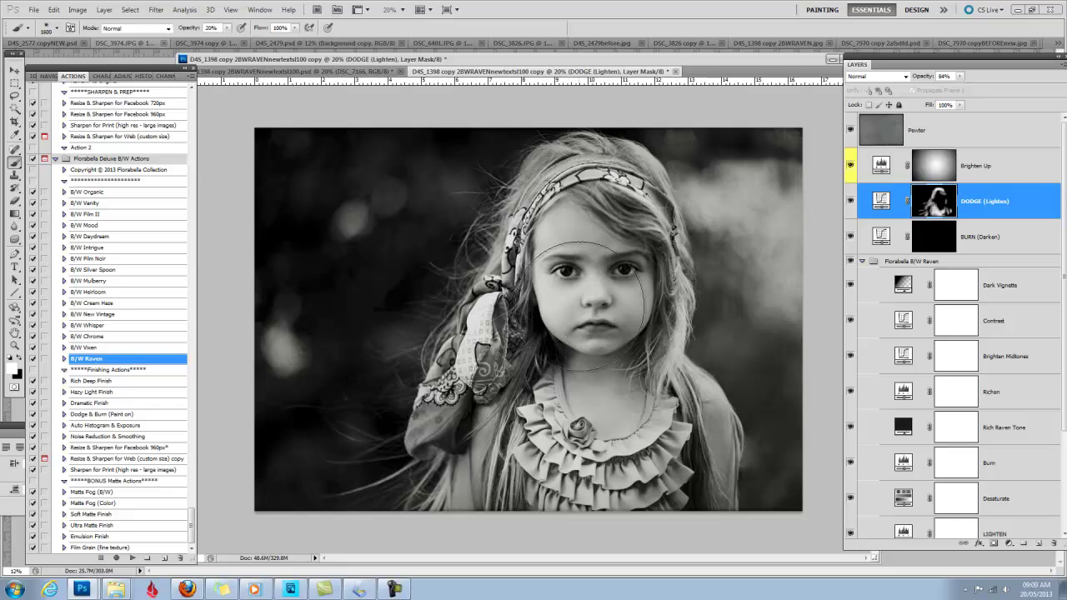
{"action": "key", "text": "bracketright"}
{"action": "key", "text": "bracketright"}
{"action": "key", "text": "bracketright"}
{"action": "key", "text": "bracketright"}
{"action": "key", "text": "bracketright"}
{"action": "key", "text": "bracketright"}
{"action": "key", "text": "bracketright"}
{"action": "key", "text": "bracketright"}
{"action": "key", "text": "bracketright"}
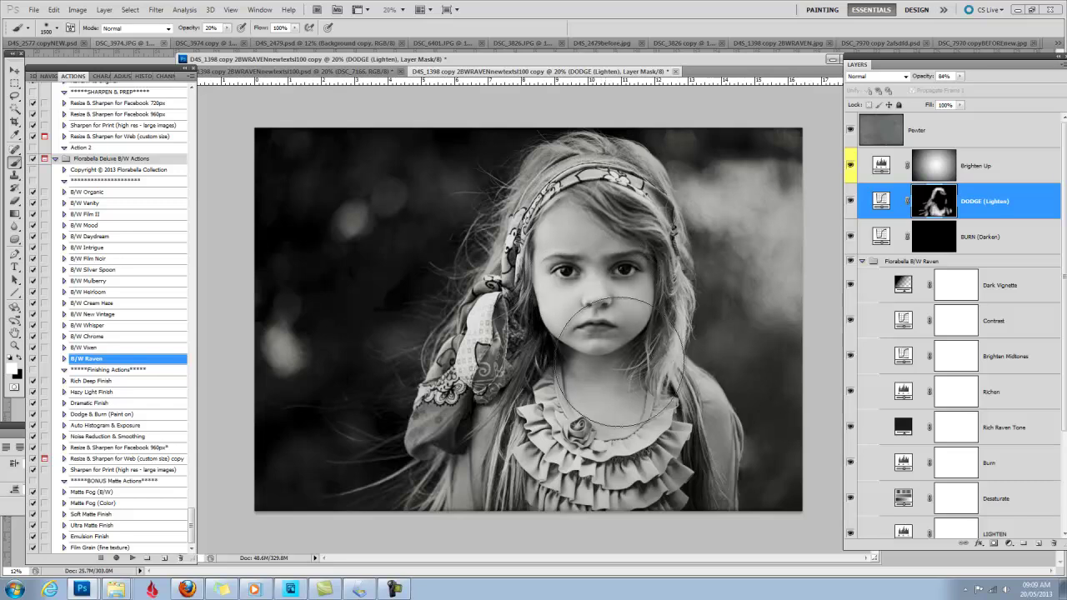
{"action": "key", "text": "bracketleft"}
{"action": "key", "text": "bracketleft"}
{"action": "key", "text": "bracketleft"}
{"action": "key", "text": "bracketleft"}
{"action": "key", "text": "bracketleft"}
{"action": "key", "text": "bracketleft"}
{"action": "key", "text": "bracketleft"}
{"action": "key", "text": "bracketleft"}
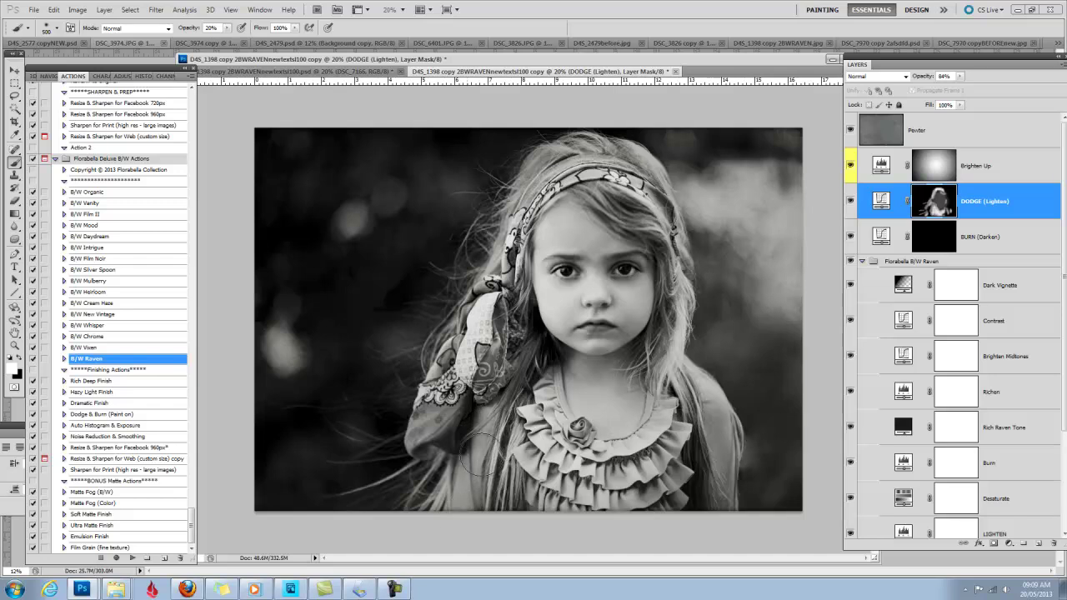
{"action": "key", "text": "bracketleft"}
{"action": "key", "text": "bracketleft"}
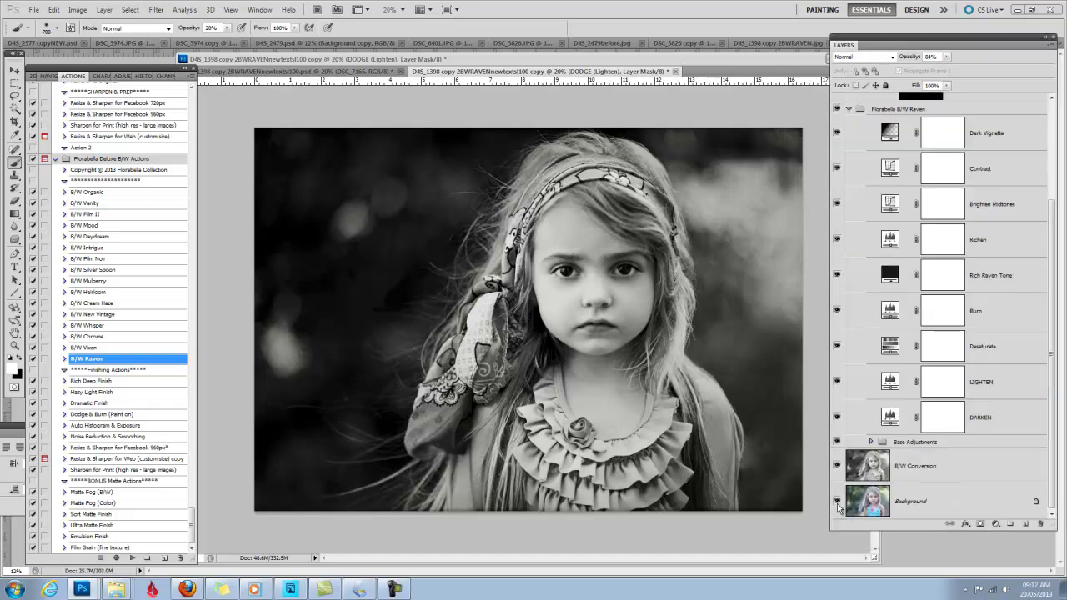
{"action": "left_click", "coordinate": [839, 503]}
{"action": "left_click", "coordinate": [839, 503], "text": "alt"}
{"action": "left_click", "coordinate": [839, 502], "text": "alt"}
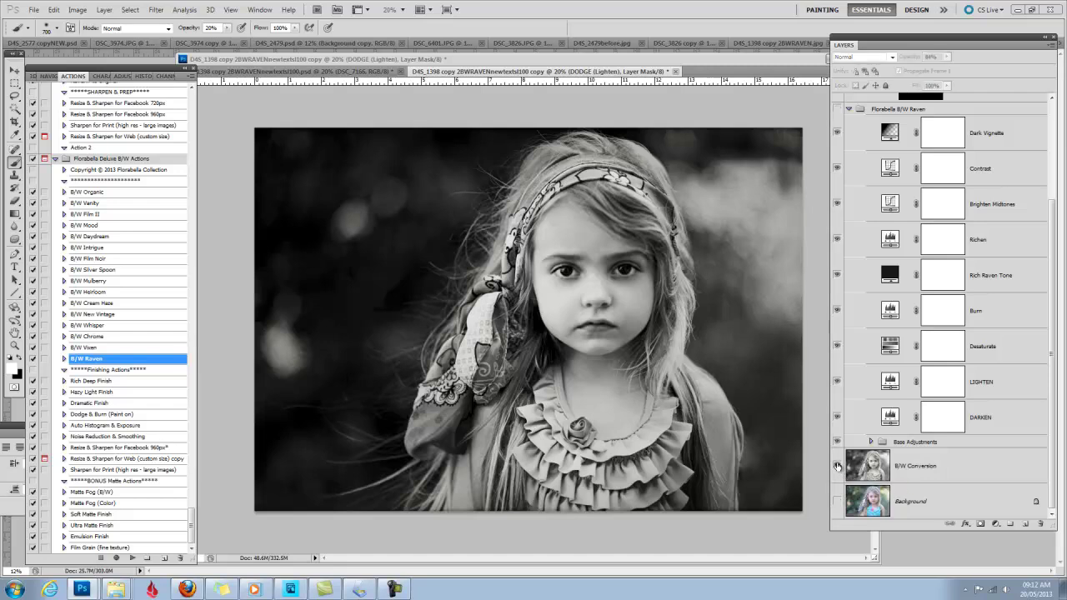
{"action": "left_click", "coordinate": [839, 466], "text": "alt"}
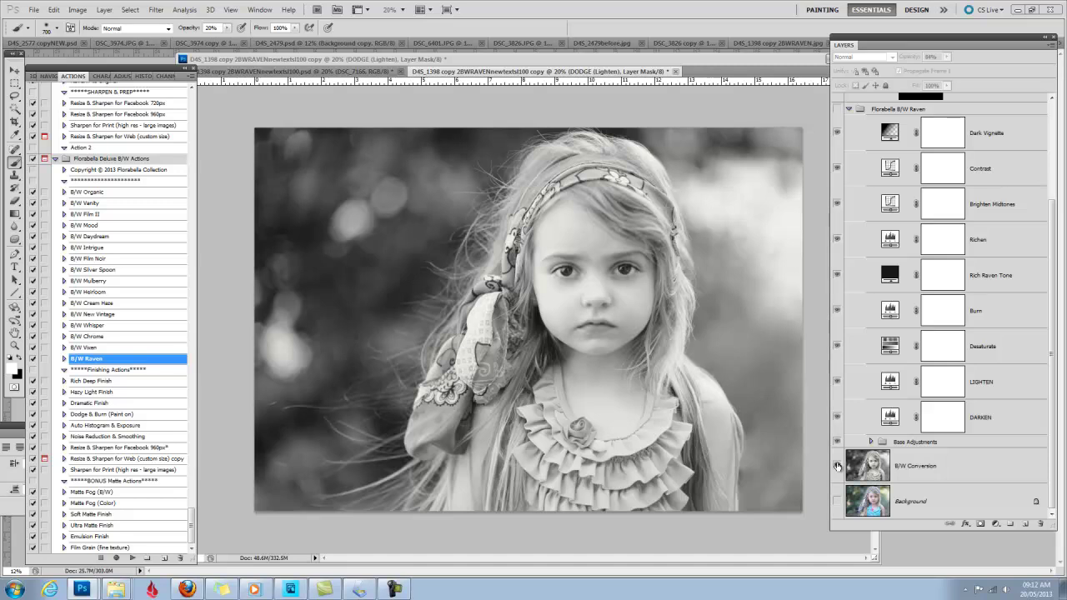
{"action": "left_click", "coordinate": [839, 466], "text": "alt"}
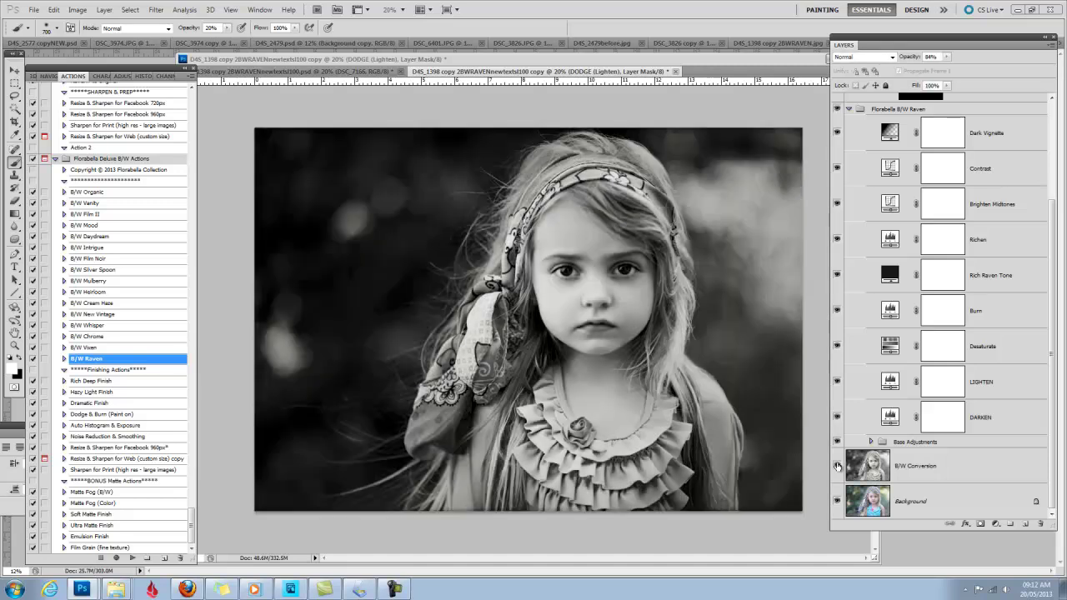